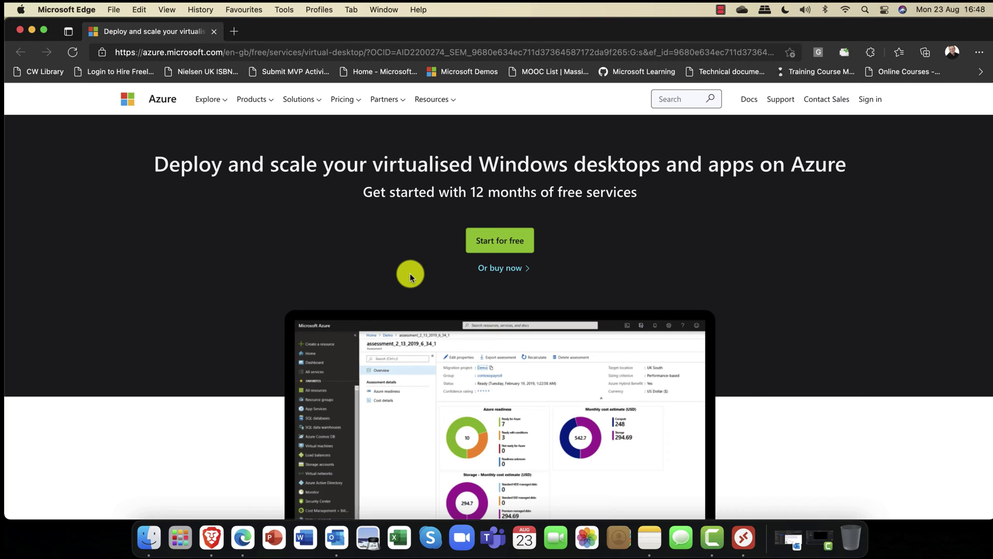
Step: Review the Azure free account offer for virtual desktops, including what it contains and what can be done with it
scroll(411, 276, down, 5)
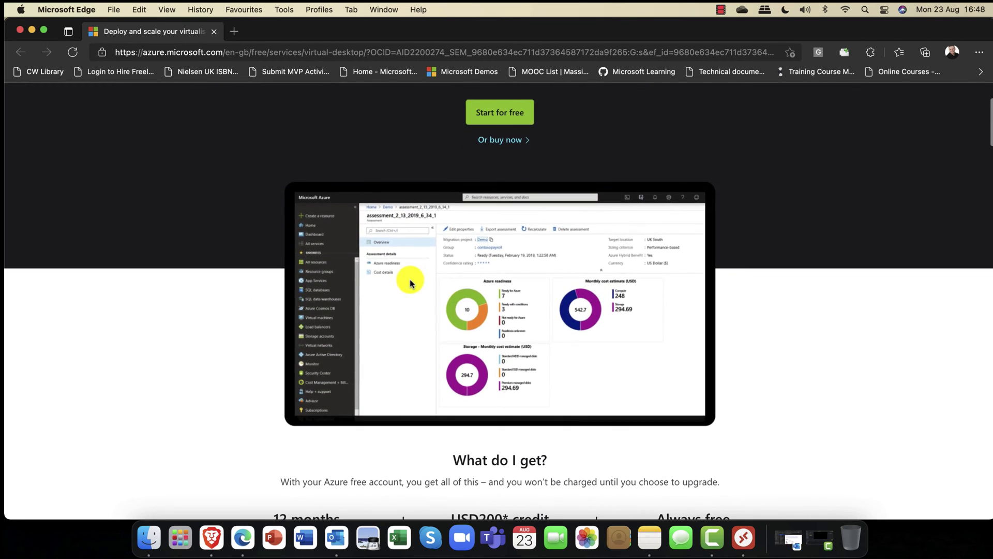
scroll(411, 283, down, 4)
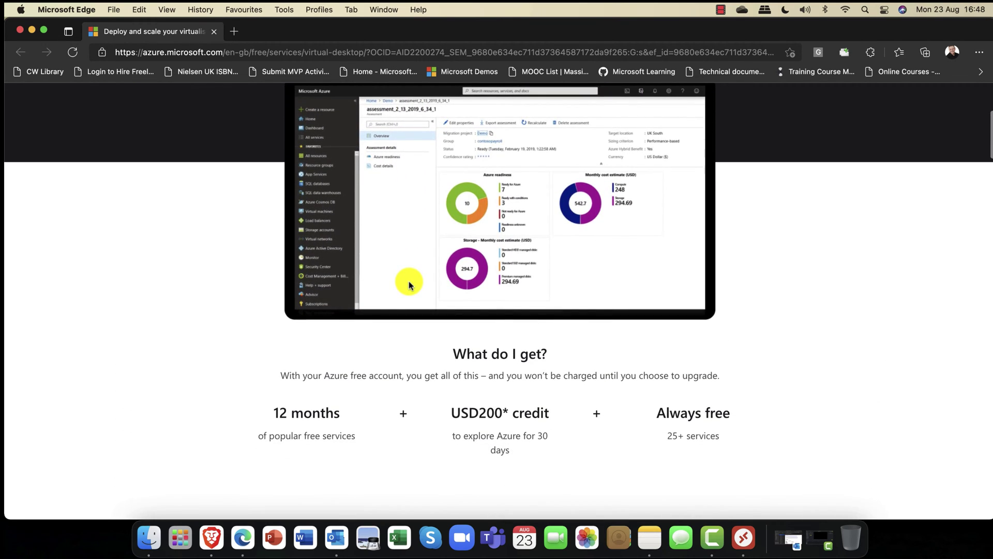
scroll(409, 284, up, 9)
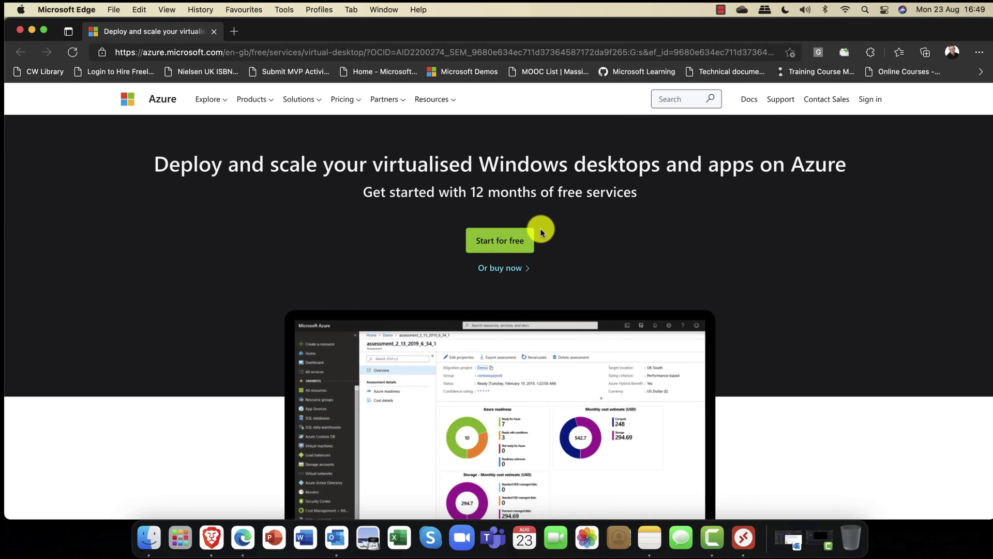
scroll(539, 231, down, 10)
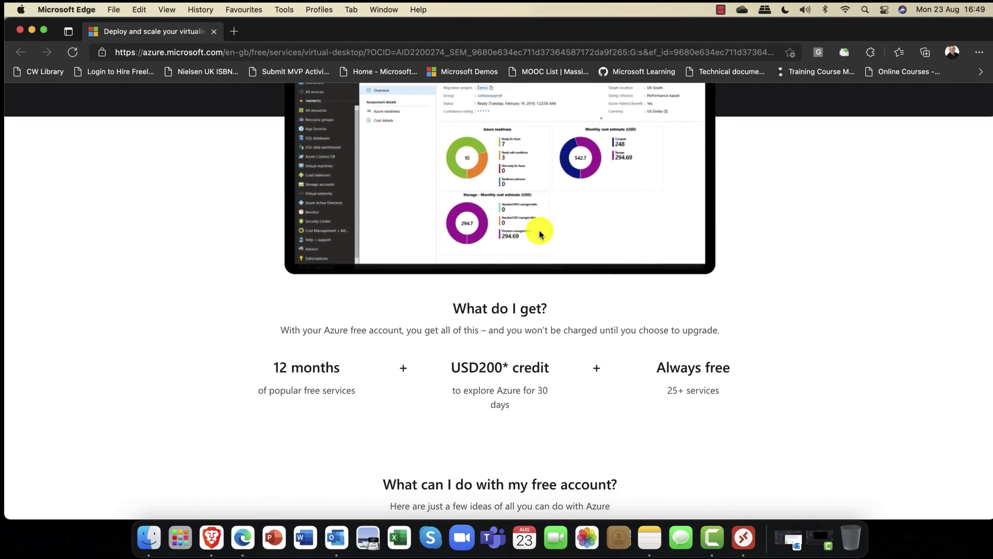
scroll(538, 230, down, 2)
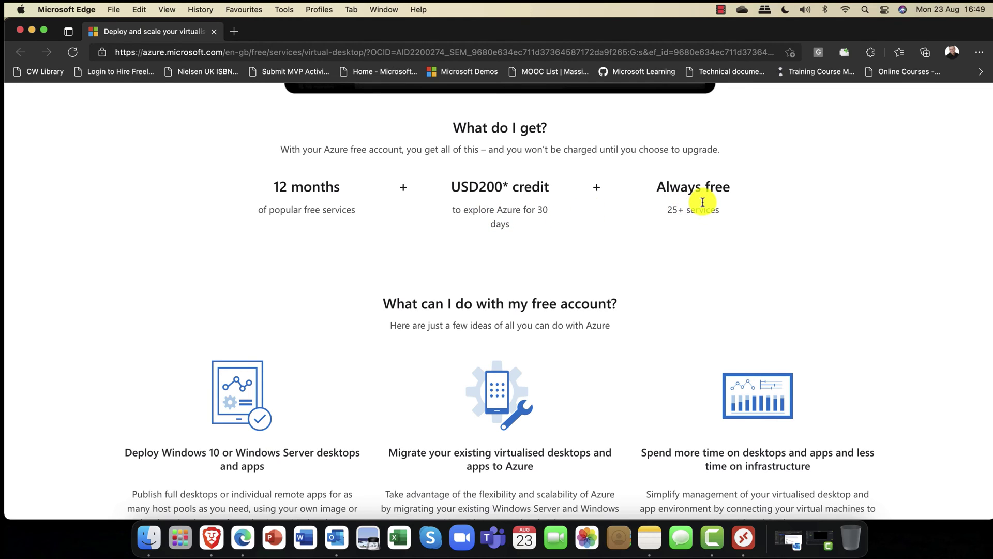
scroll(658, 210, down, 2)
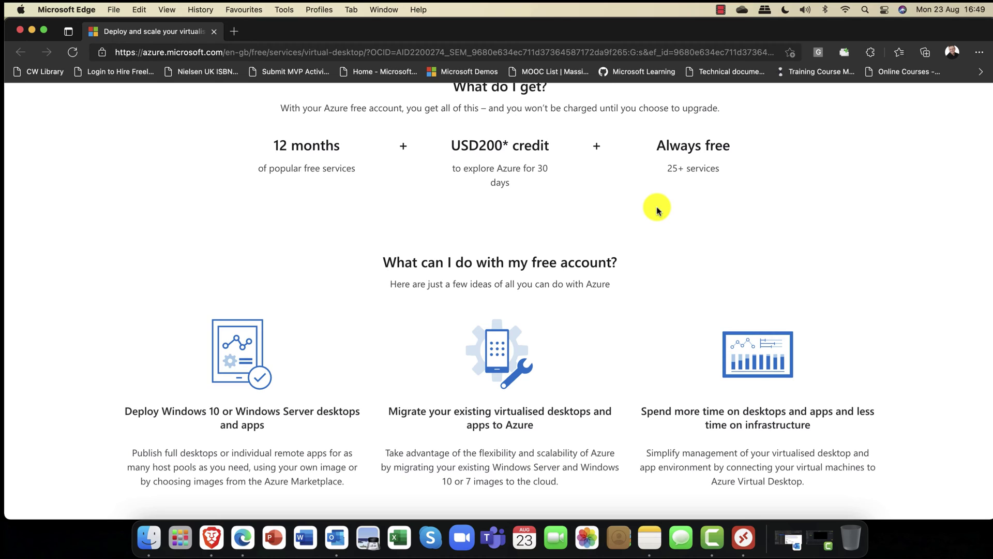
scroll(657, 209, down, 1)
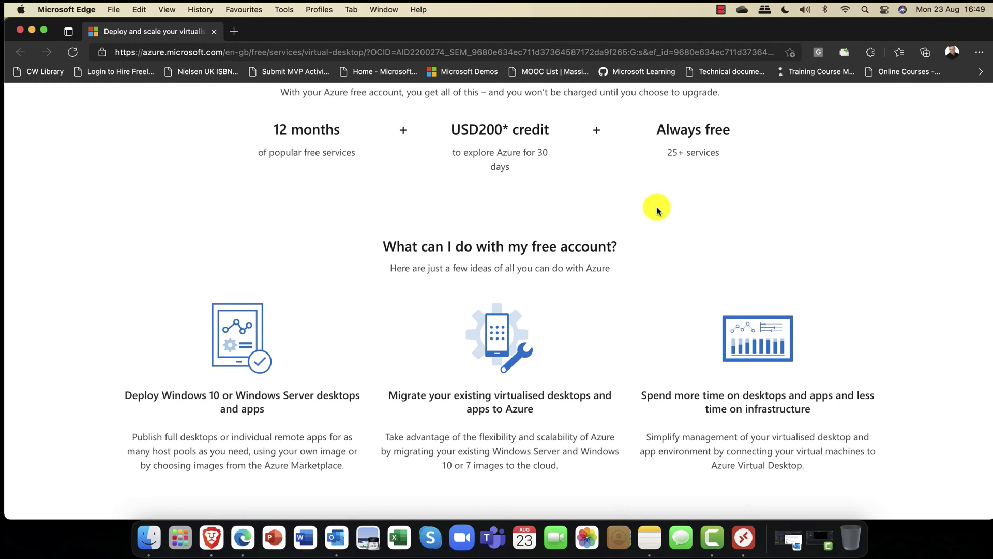
scroll(657, 210, down, 5)
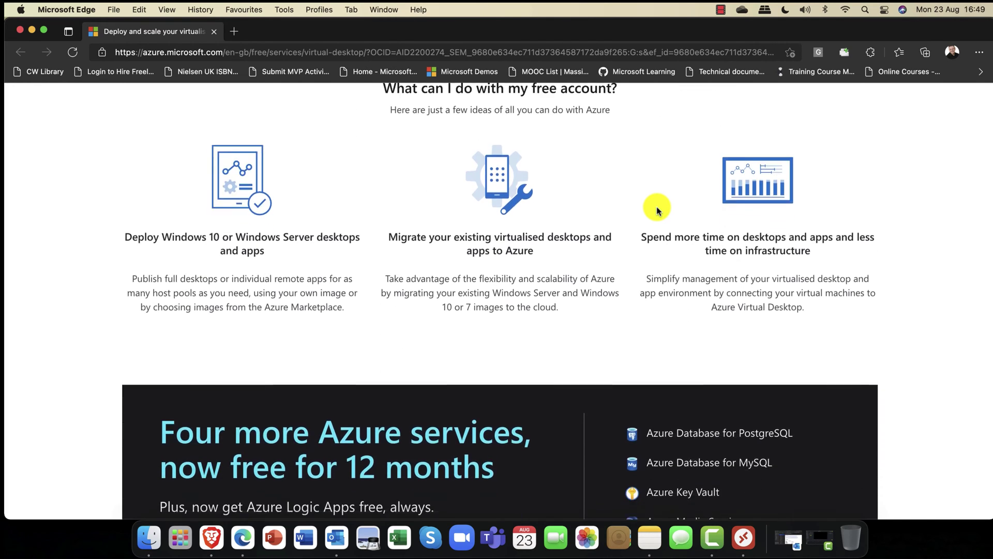
scroll(658, 209, down, 1)
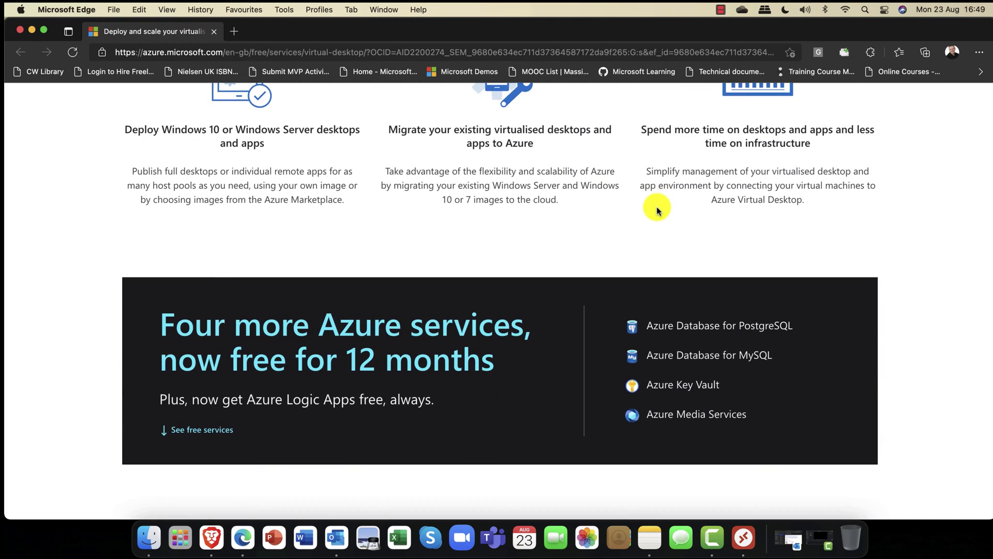
Step: Examine the list of Azure products that are free for 12 months and return to the start of the page
scroll(657, 210, down, 10)
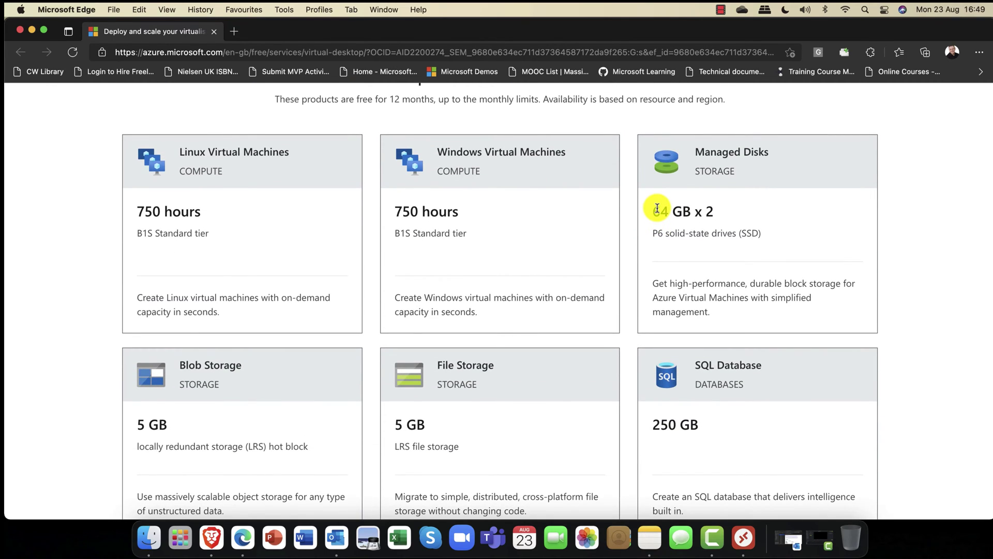
scroll(657, 208, down, 1)
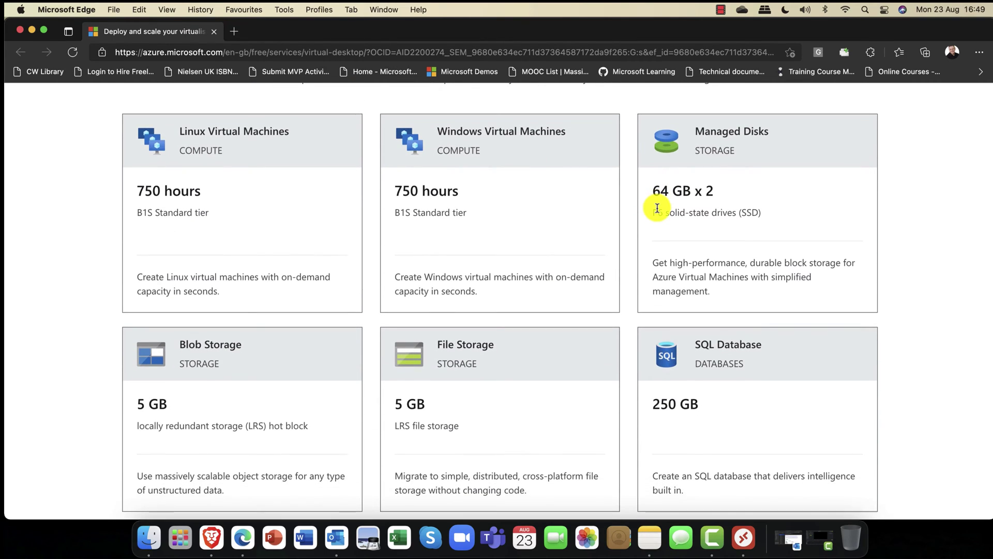
scroll(657, 210, down, 4)
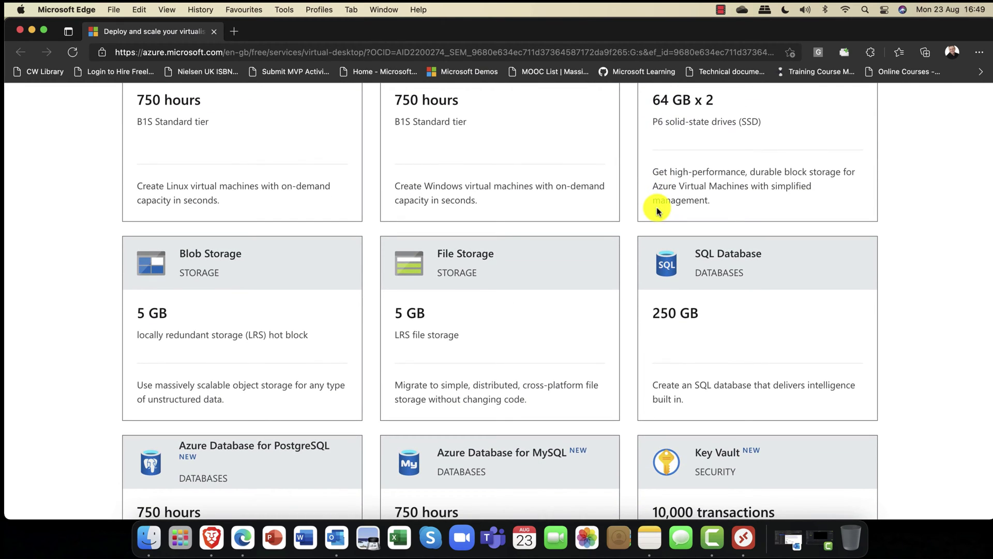
scroll(658, 210, down, 5)
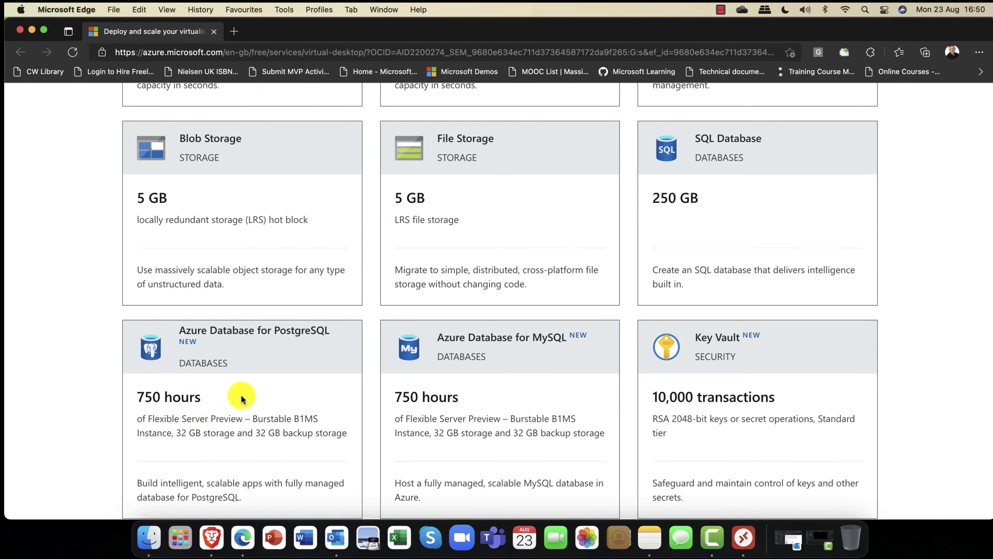
scroll(244, 397, down, 12)
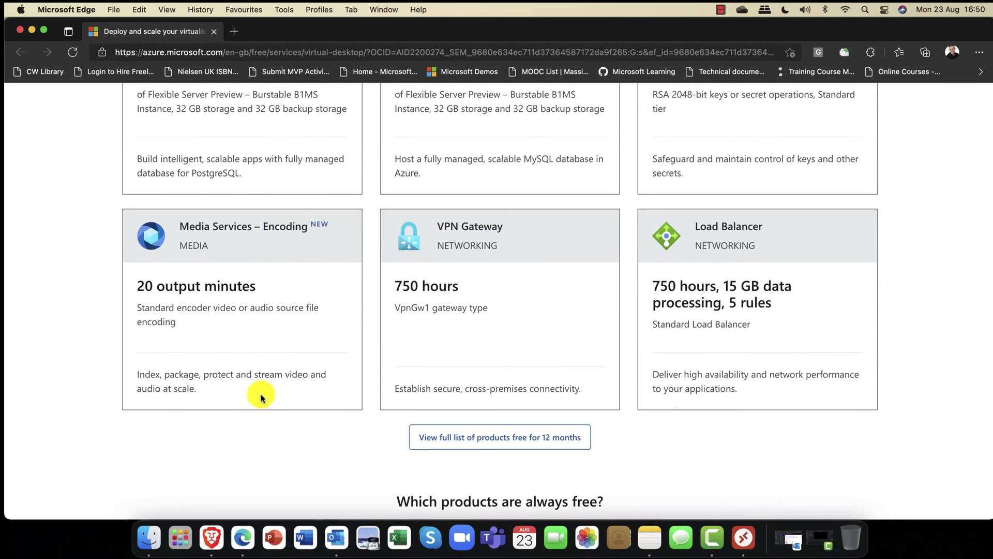
scroll(261, 398, up, 20)
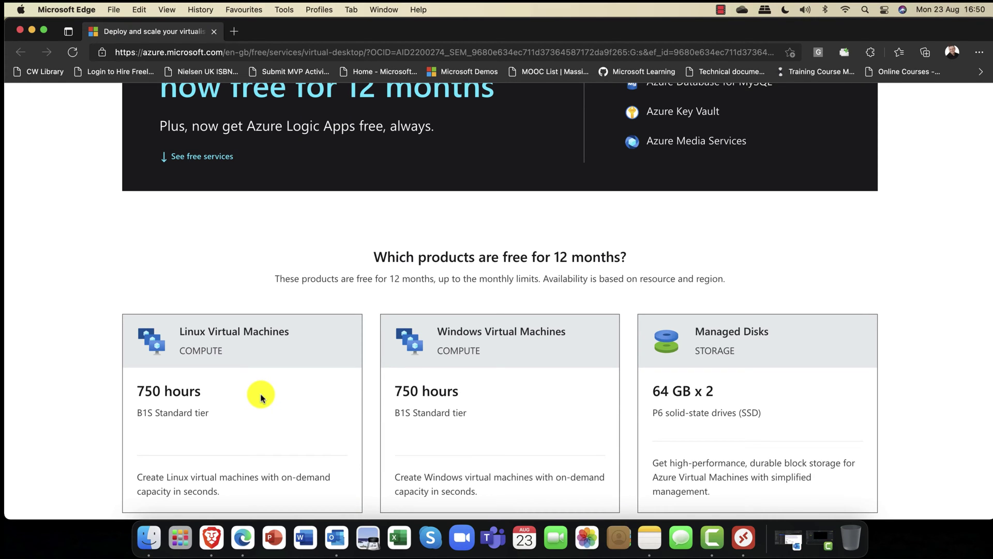
scroll(328, 388, up, 10)
scroll(331, 388, up, 10)
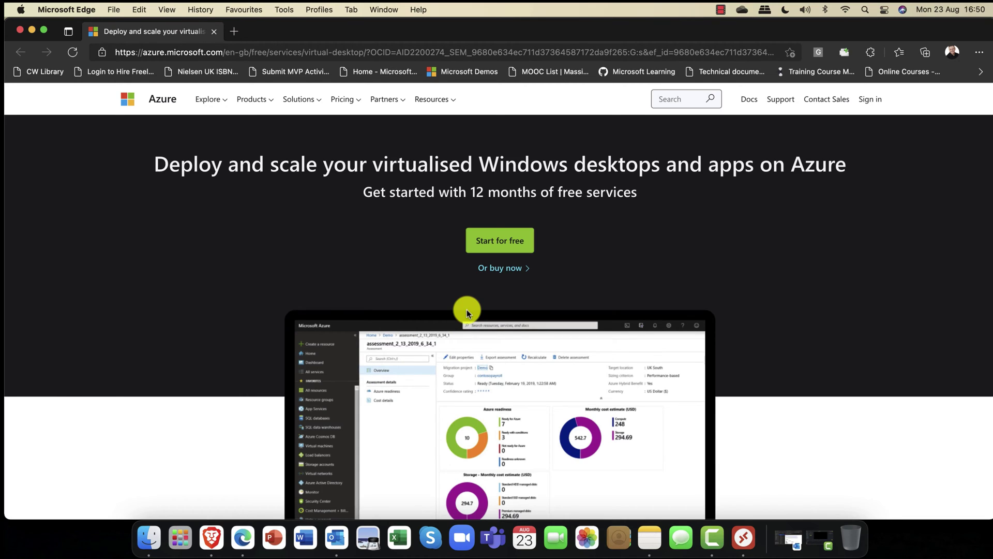
Step: Switch to Brave and view the Windows 365 Cloud PC welcome page
click(211, 541)
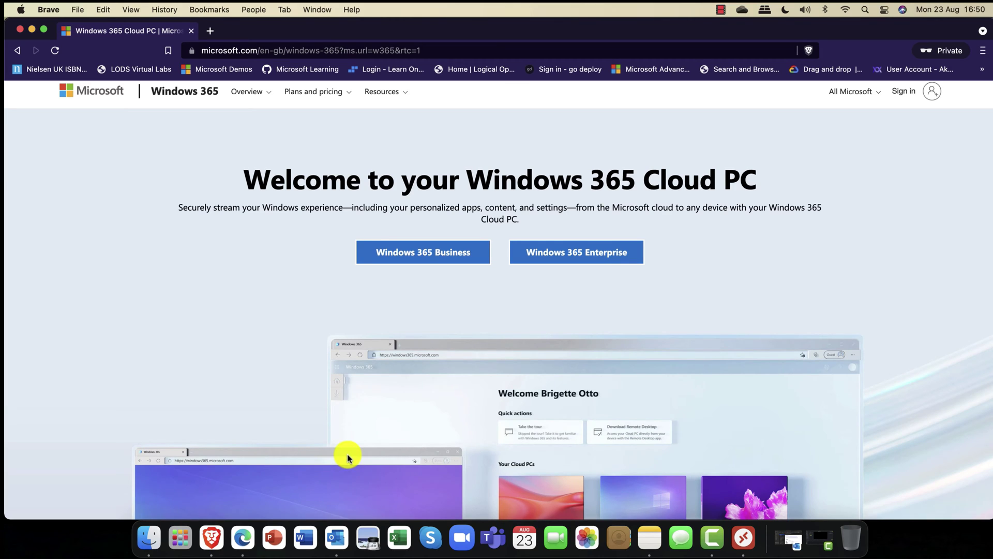
scroll(348, 455, up, 1)
scroll(348, 455, up, 1)
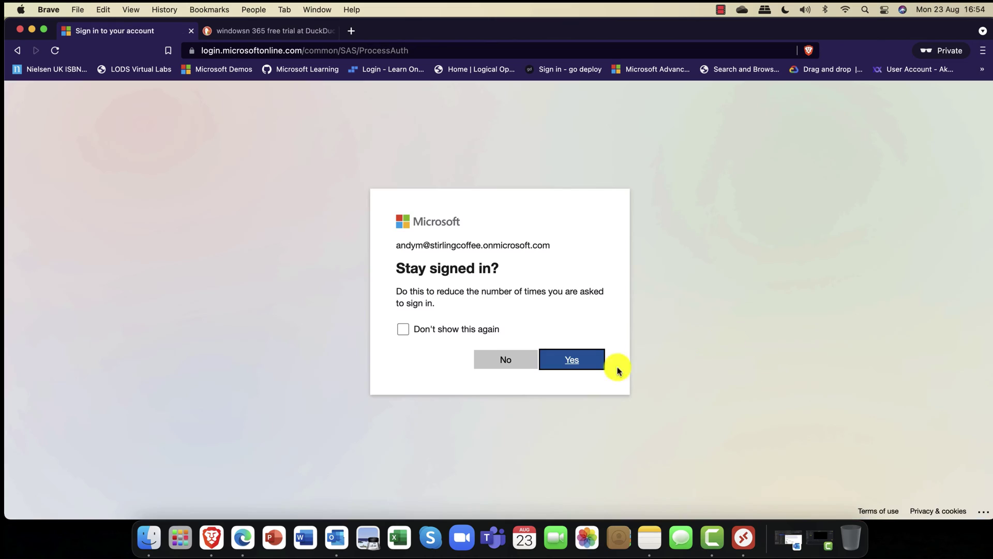
Step: Stay signed in to the Microsoft account and open the demo Cloud PC in the browser
click(575, 356)
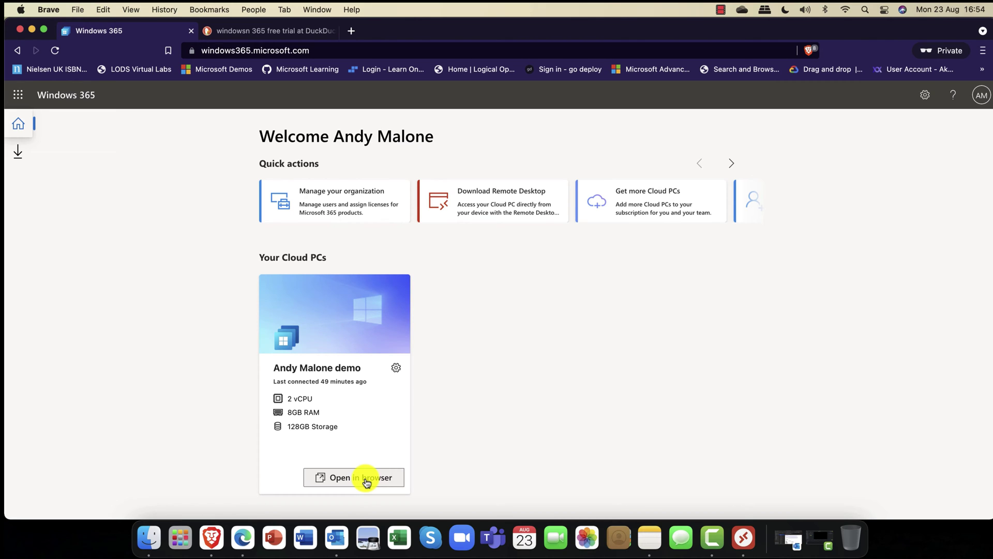
click(367, 482)
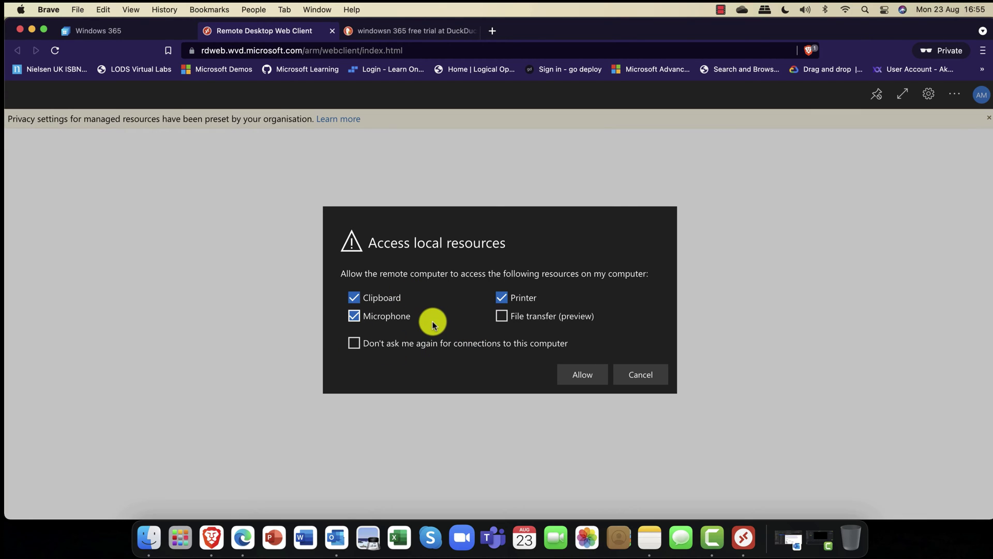
Step: Allow the Cloud PC to access local resources, adding file transfer and turning off further prompts for this computer
click(502, 317)
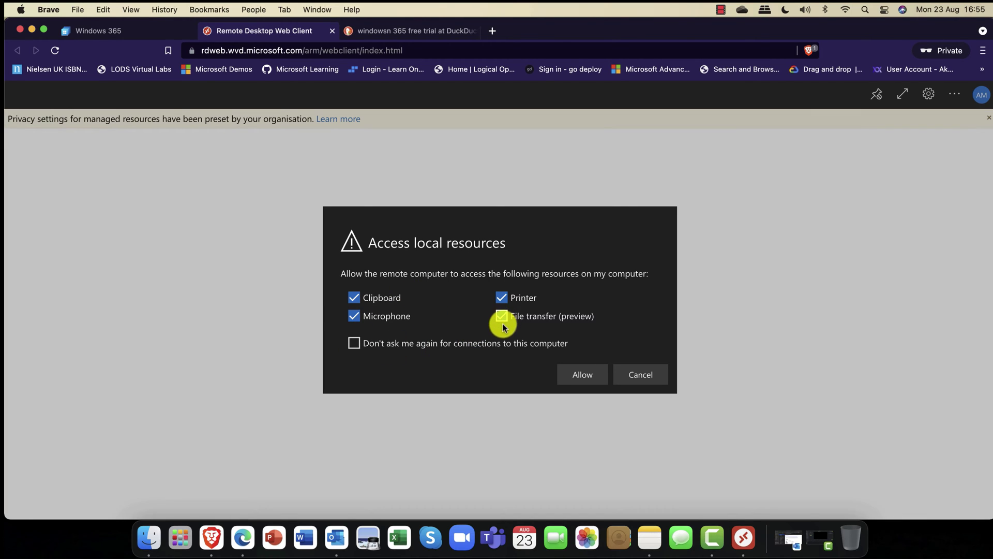
click(358, 344)
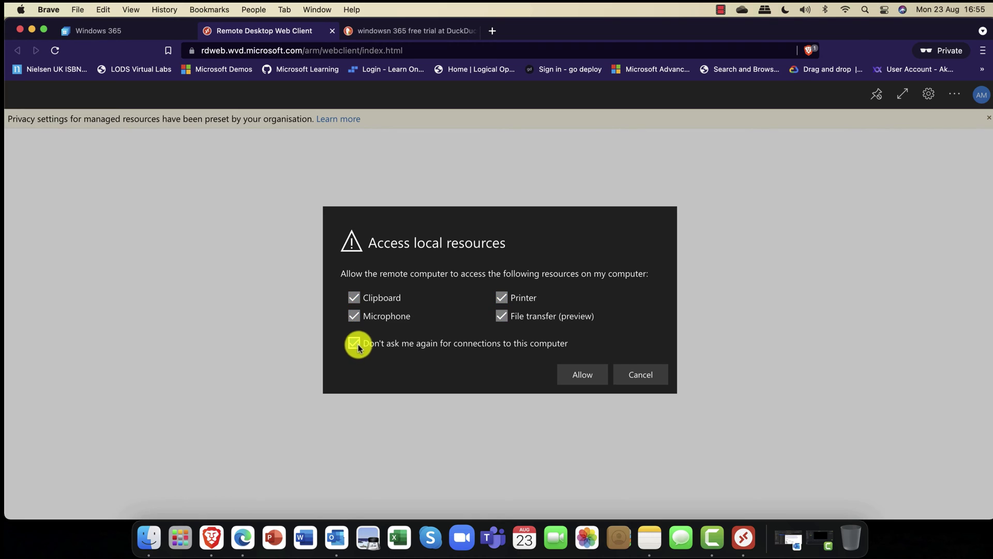
click(577, 379)
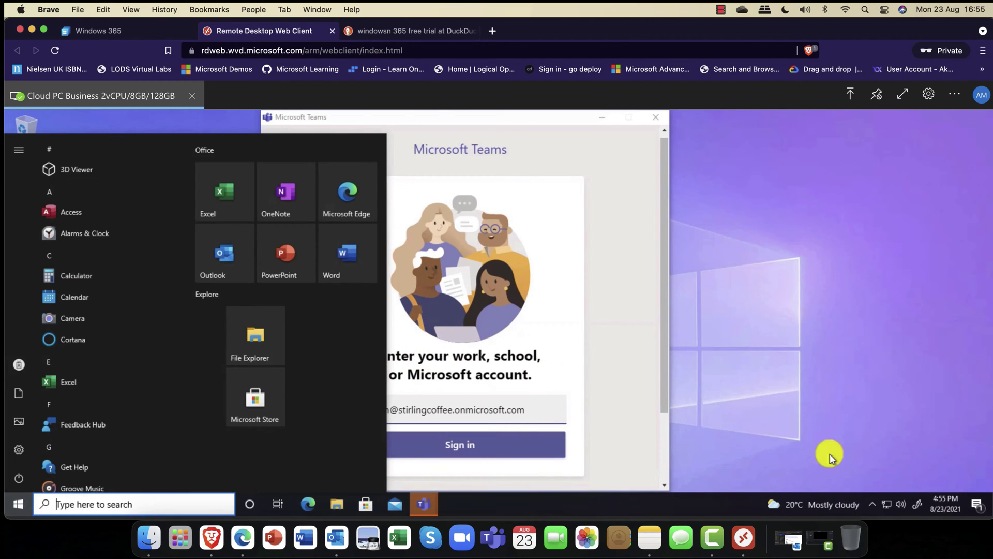
Step: Dismiss the open Start menu and close the Microsoft Teams sign-in window on the Cloud PC
click(784, 373)
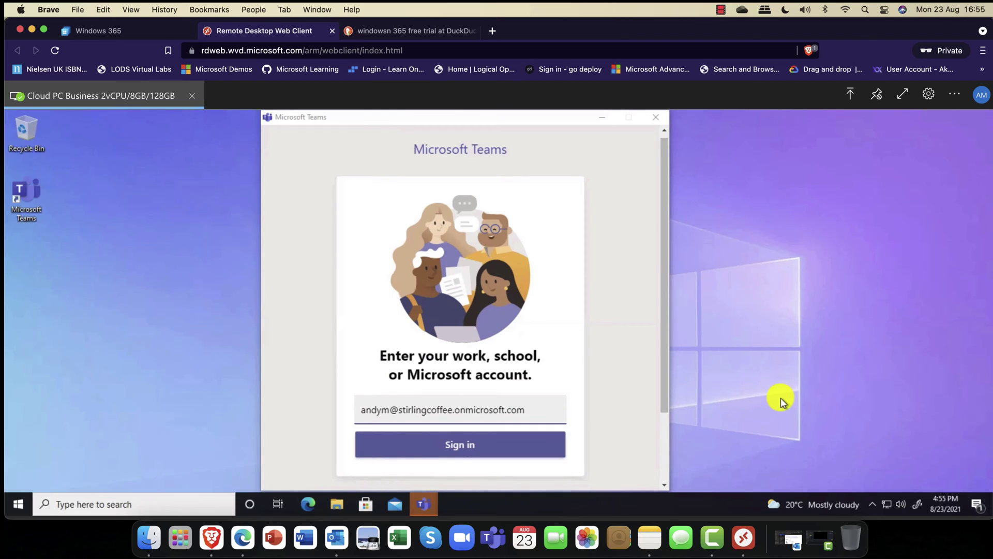
click(658, 116)
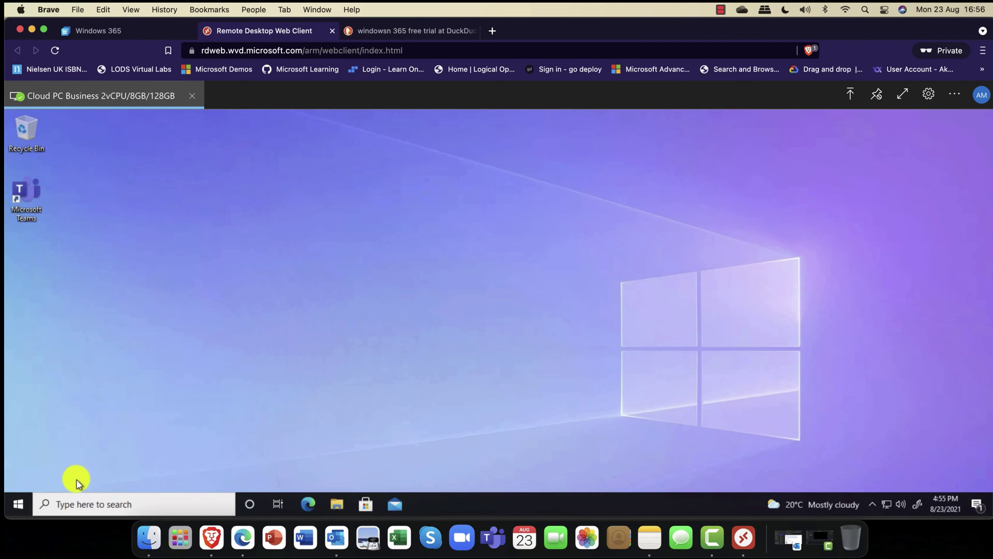
Step: Launch Microsoft Edge on the Cloud PC and browse the news page at bbc.co.uk/news
click(16, 501)
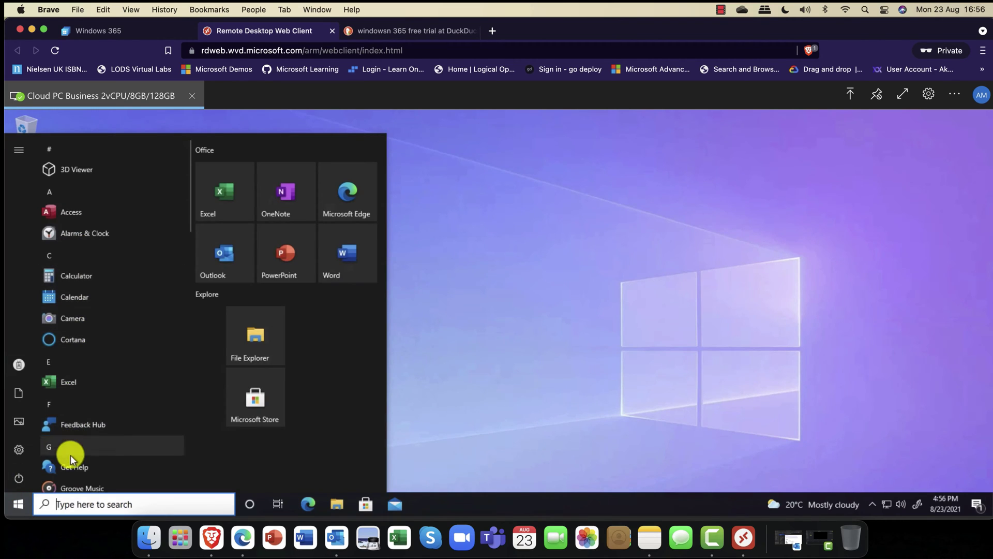
scroll(76, 453, down, 2)
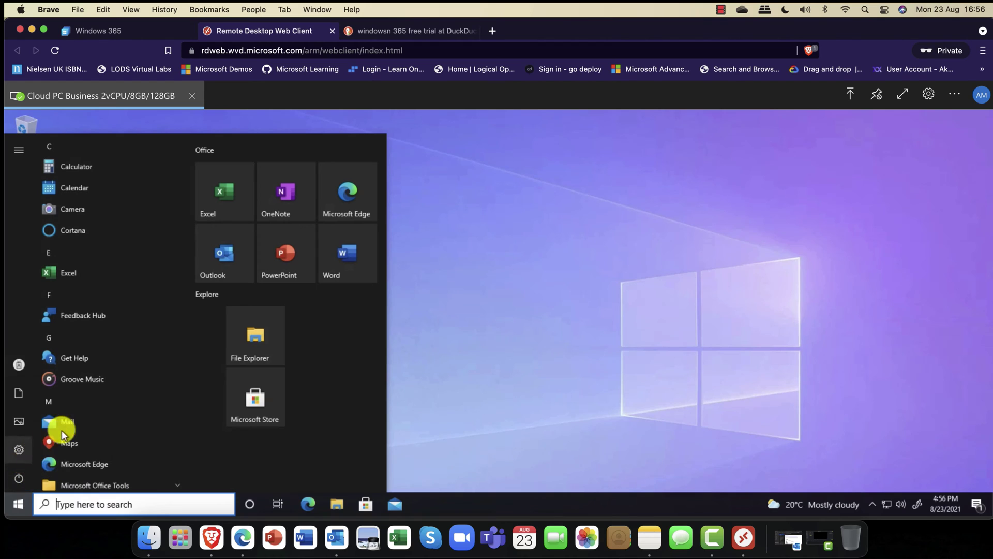
mouse_move(88, 476)
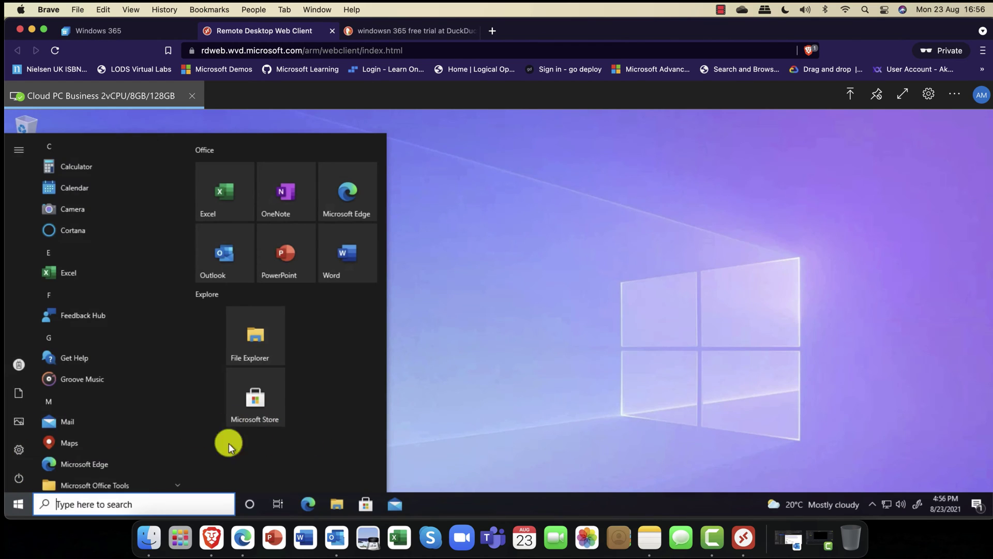
click(96, 462)
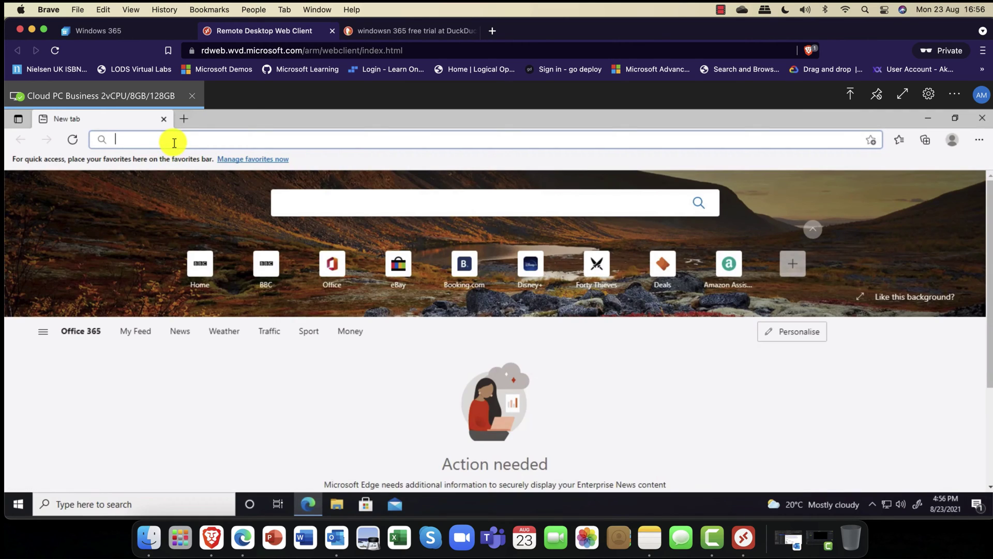
text(bbc.co.uk)
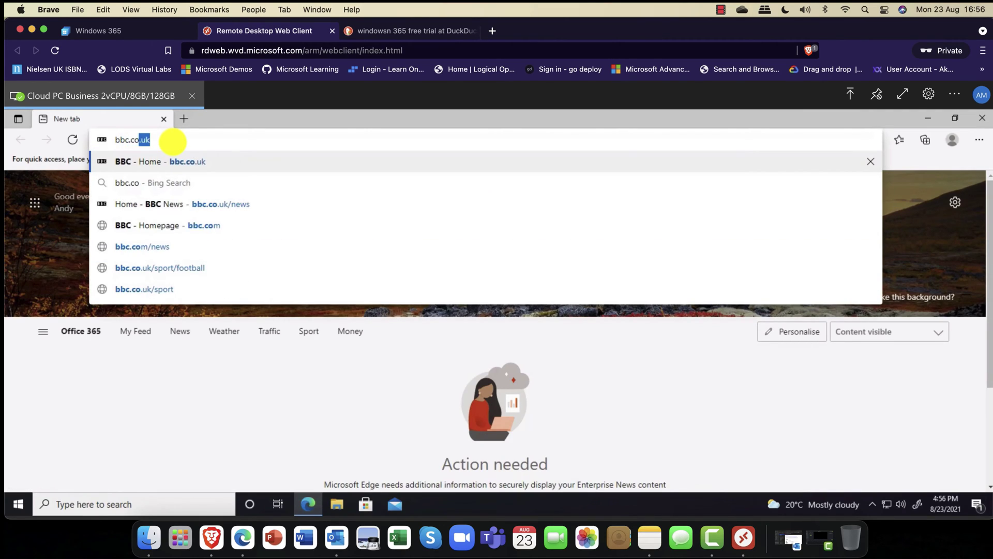
text(/news)
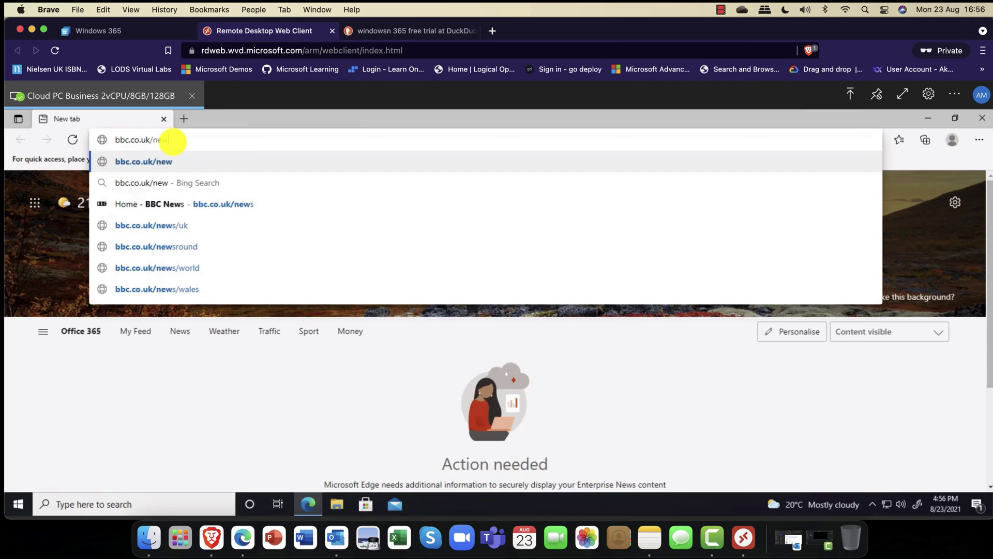
key(Return)
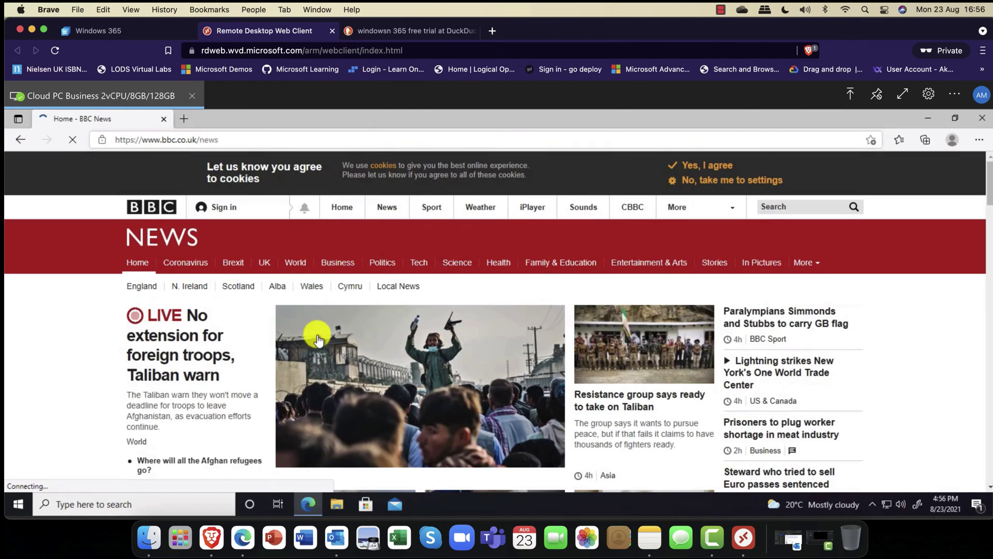
scroll(321, 341, down, 10)
scroll(328, 342, up, 10)
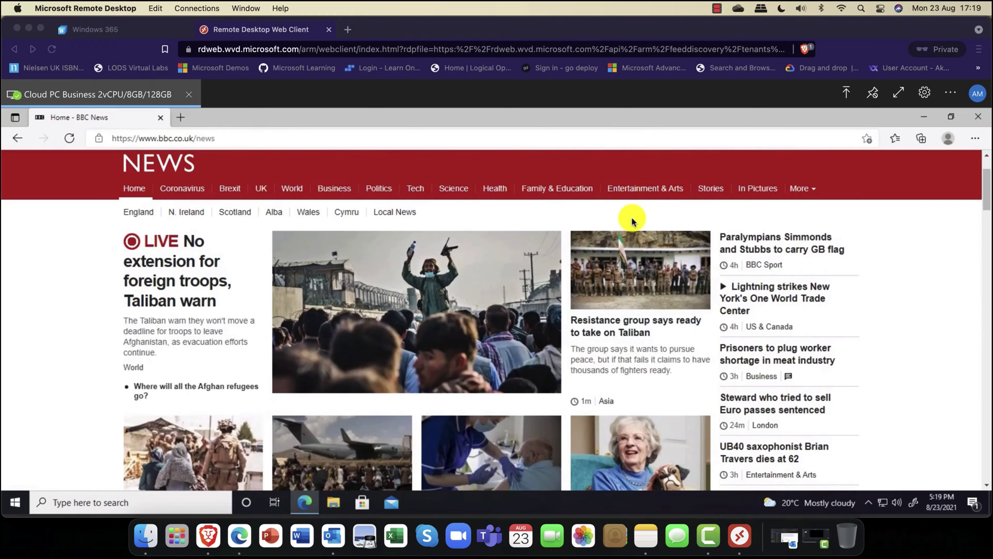
scroll(634, 220, up, 1)
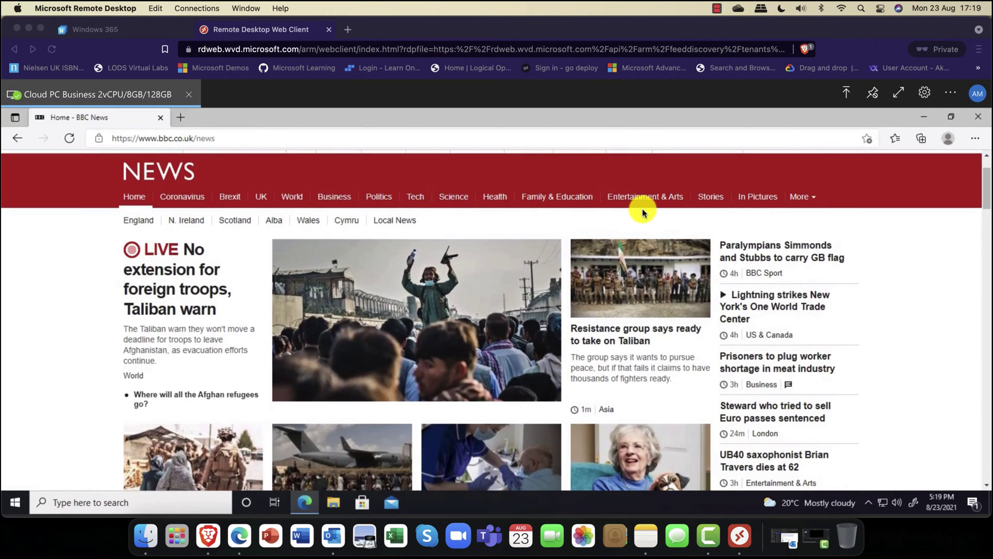
Step: Open the file upload dialog for the Cloud PC session and cancel it without choosing a file
click(846, 95)
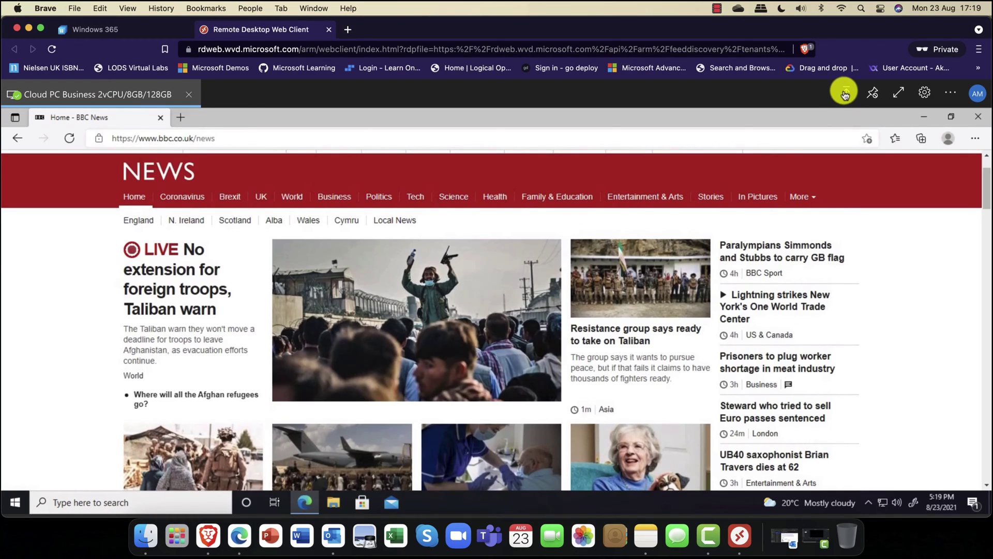
click(845, 94)
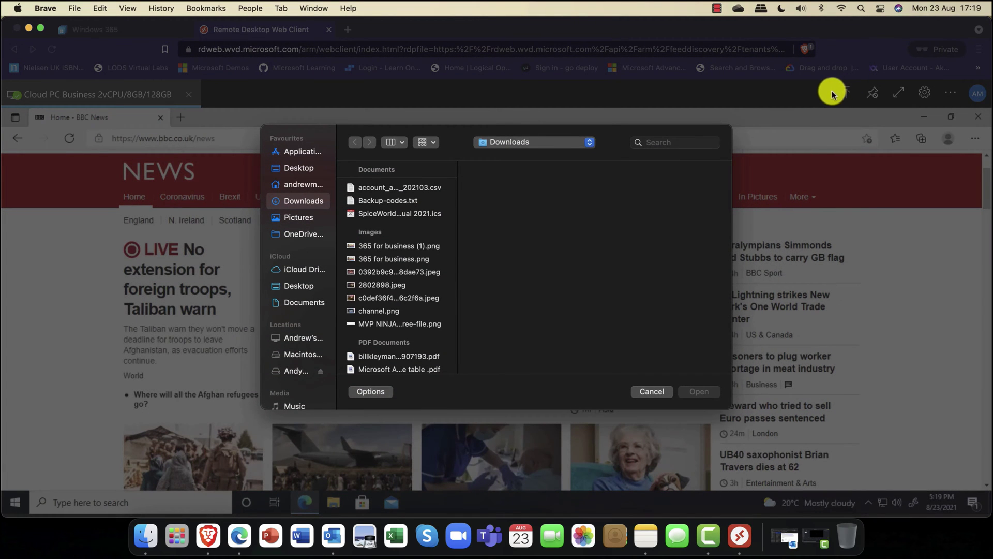
click(653, 391)
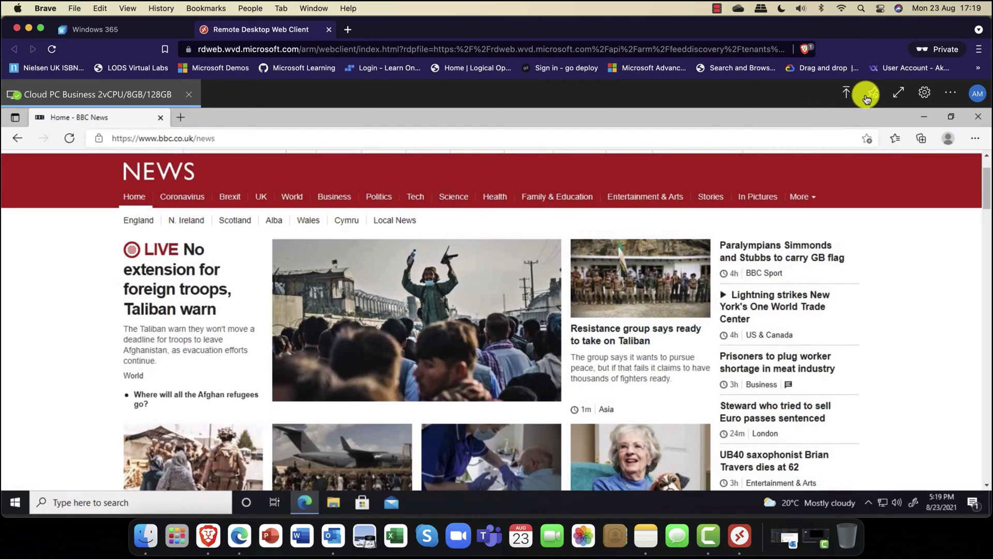
Step: Show the Cloud PC session in full screen and return it to the normal browser window
click(897, 93)
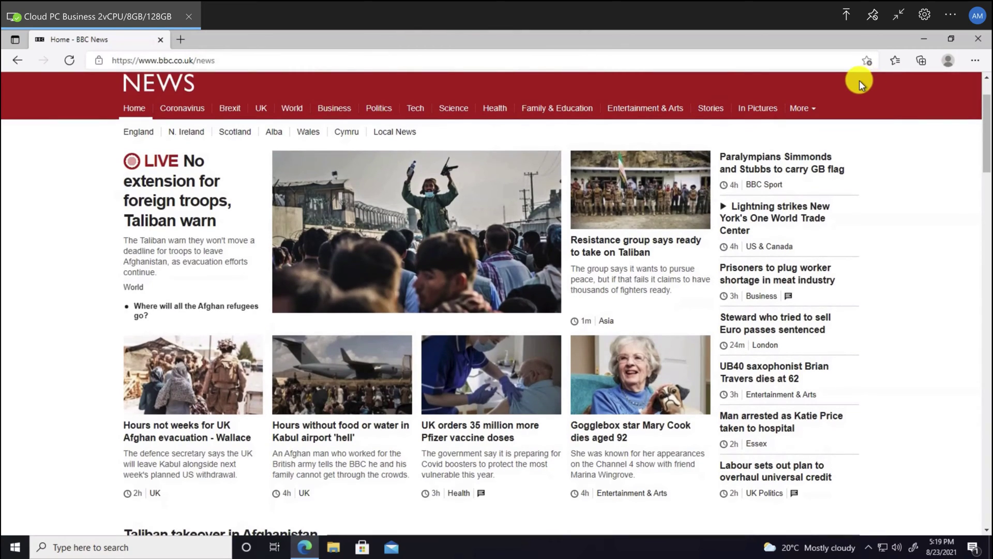
mouse_move(937, 2)
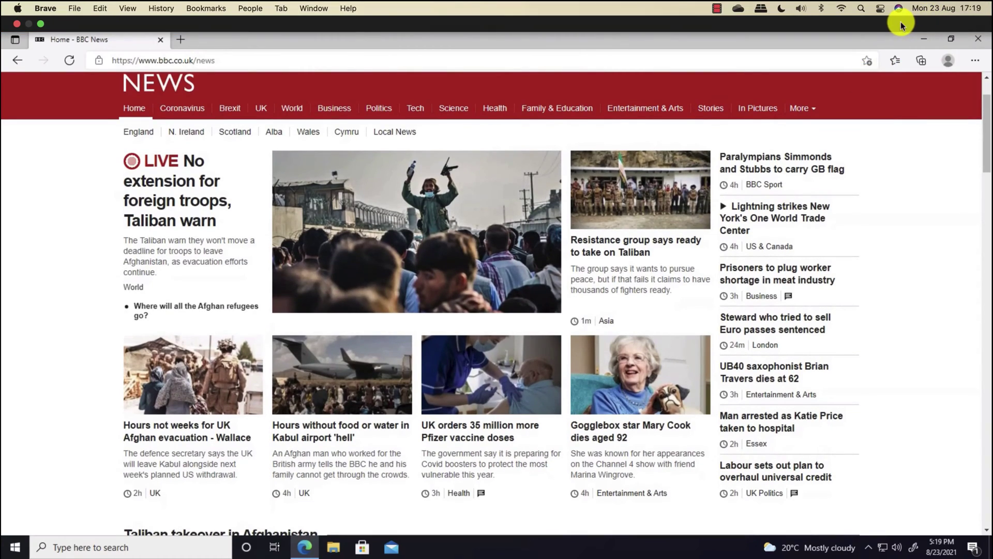
click(903, 18)
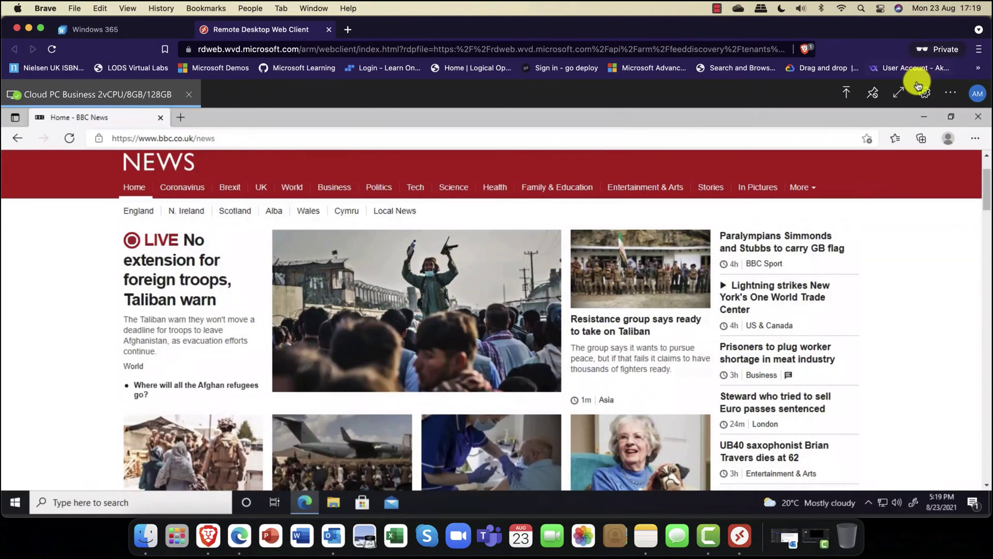
Step: Review the web client's settings and its About, Feedback and Help options, leaving everything as it is
click(924, 96)
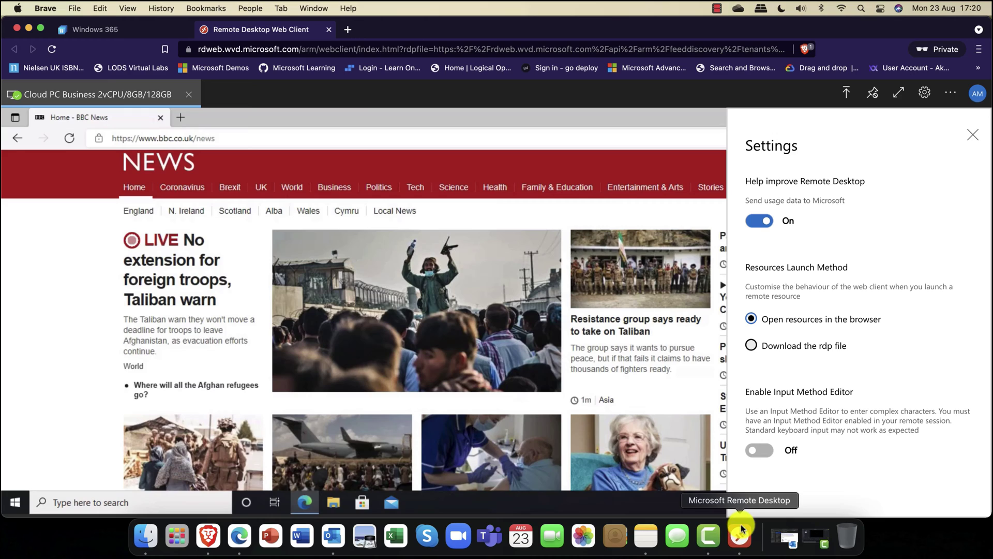
click(973, 135)
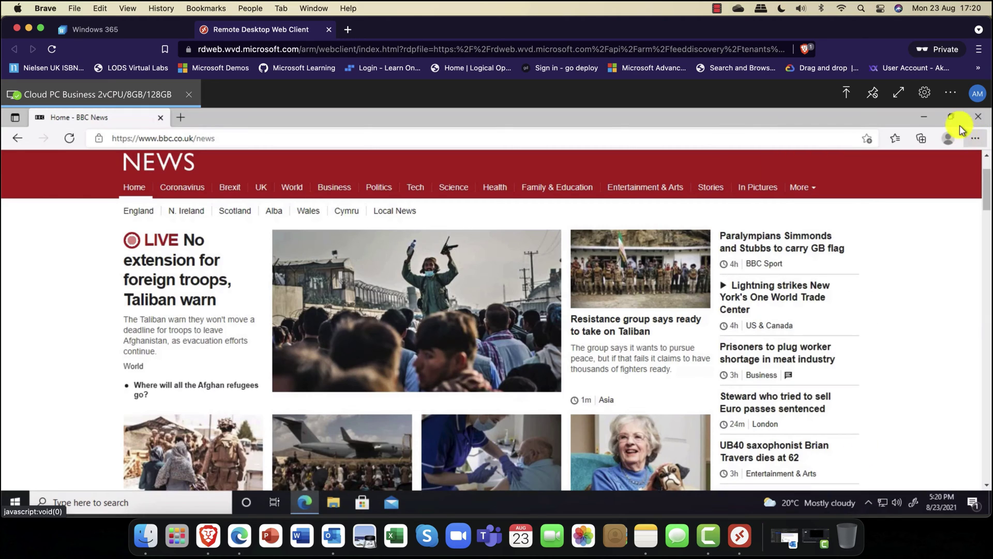
click(954, 96)
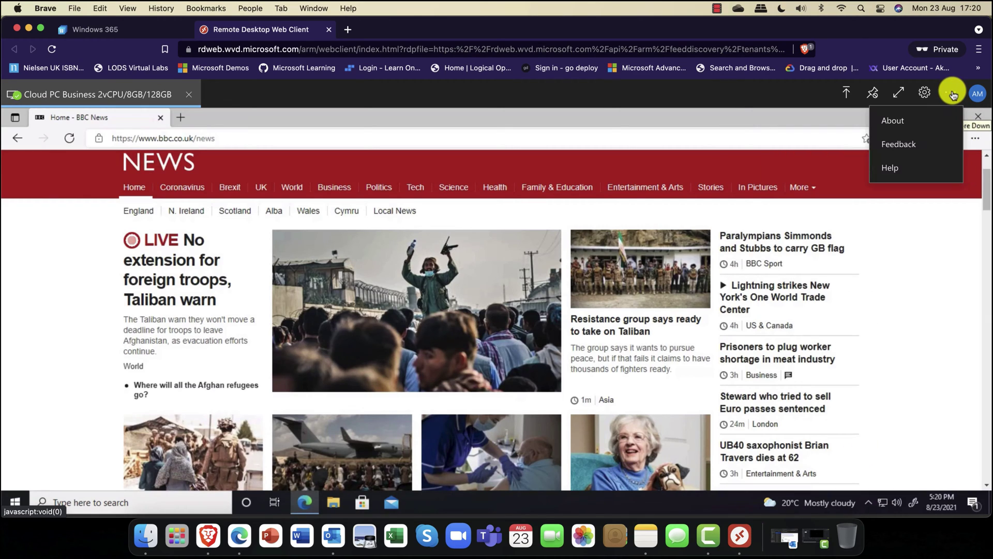
click(891, 173)
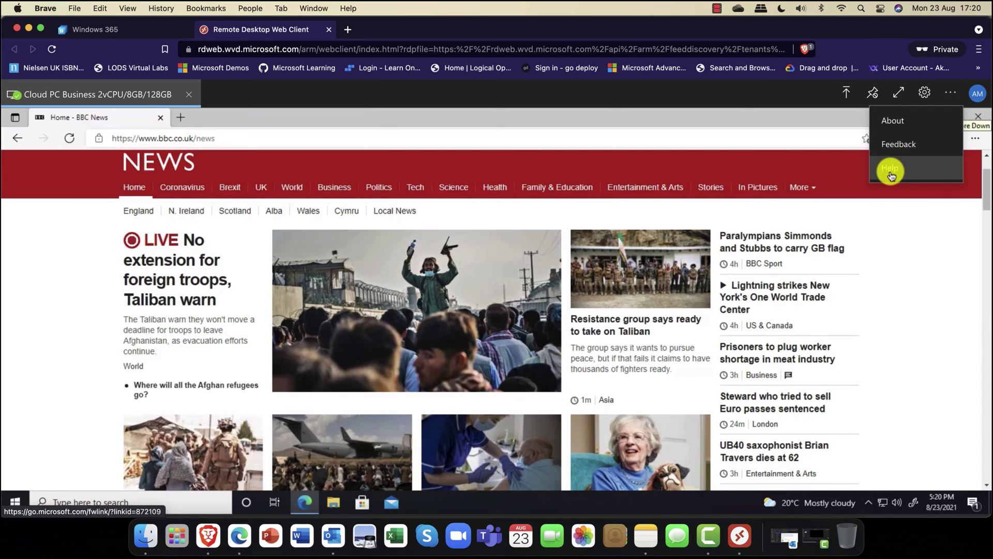
click(710, 102)
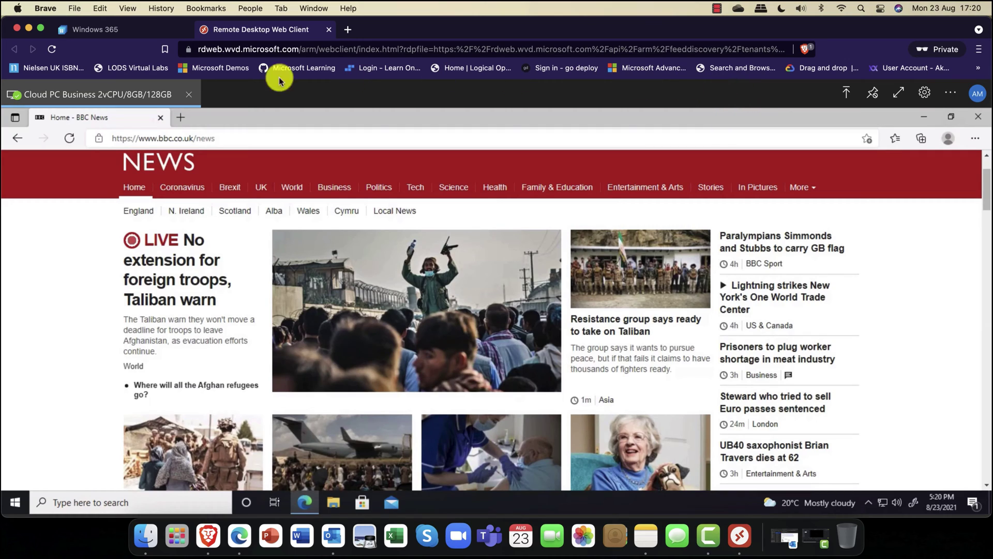
Step: Return to the Windows 365 home page and view its settings and account details, closing each one again
click(124, 34)
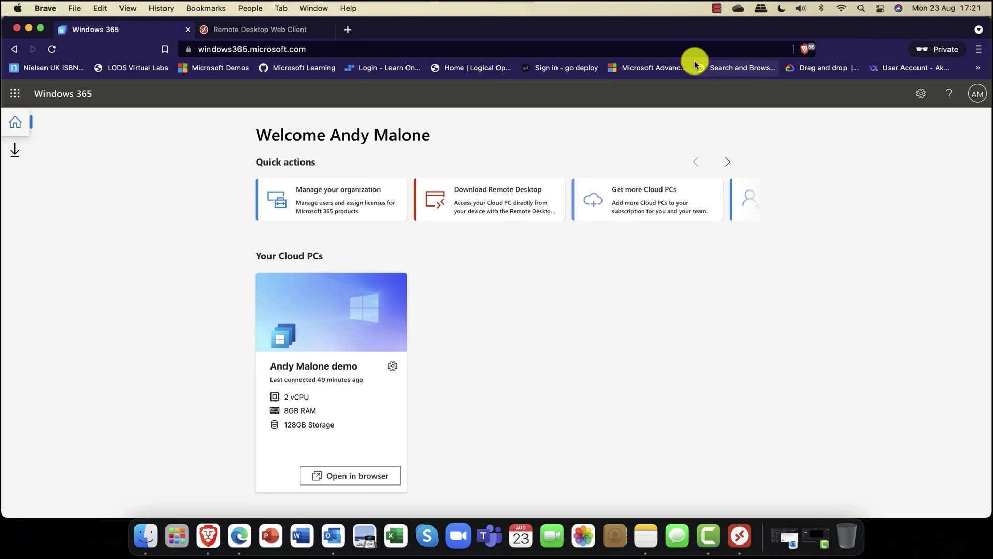
click(923, 94)
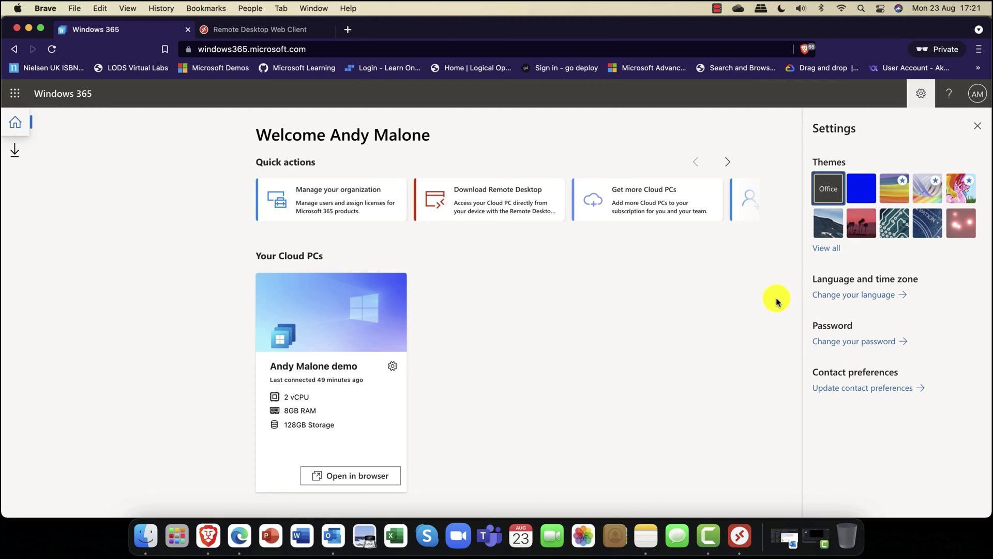
click(925, 97)
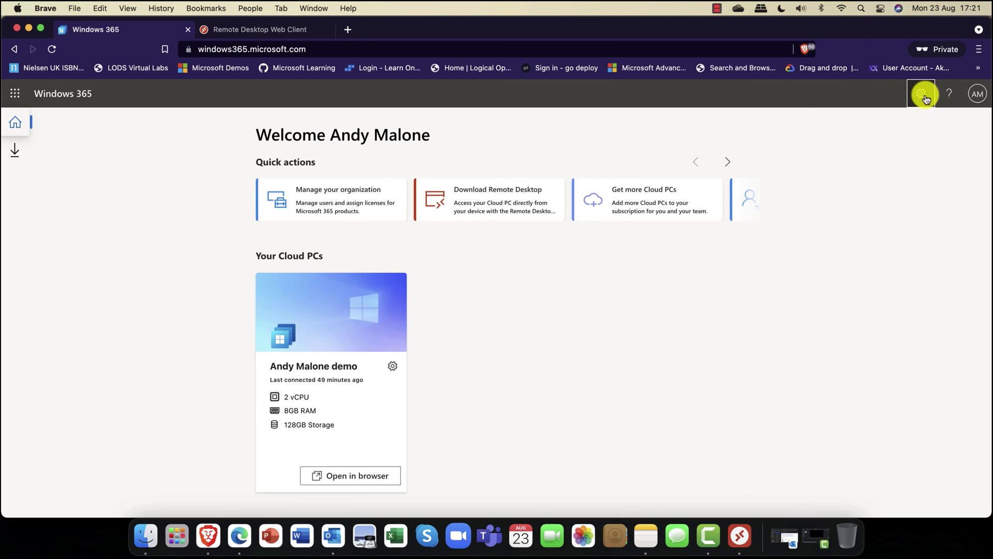
click(976, 95)
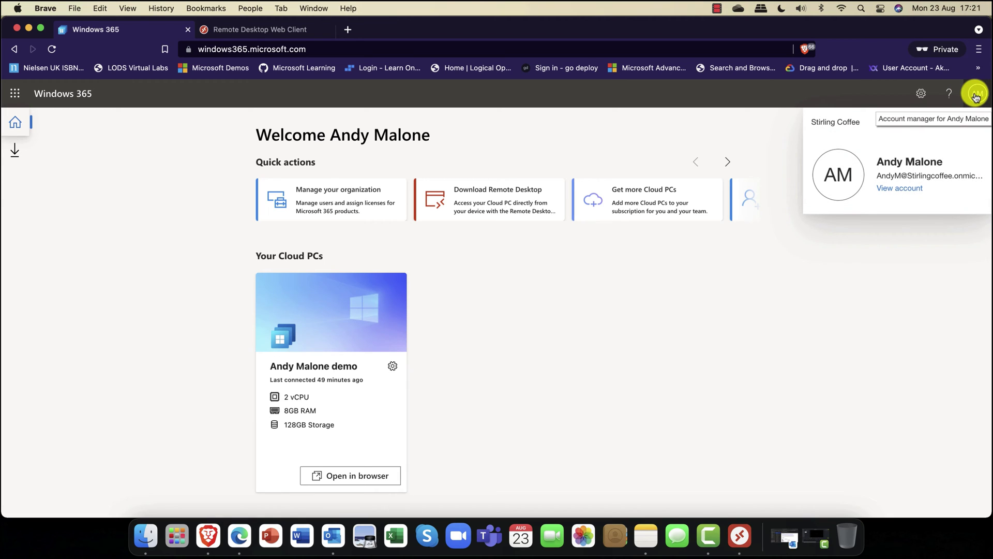
click(847, 91)
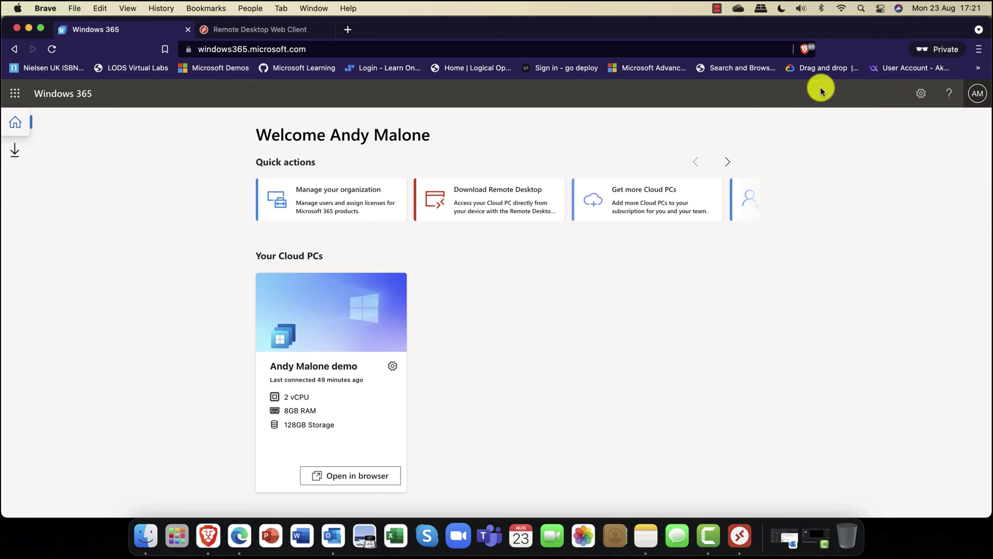
Step: Open portal.office.com in a new browser tab and close the Office 365 first-run introduction
click(349, 29)
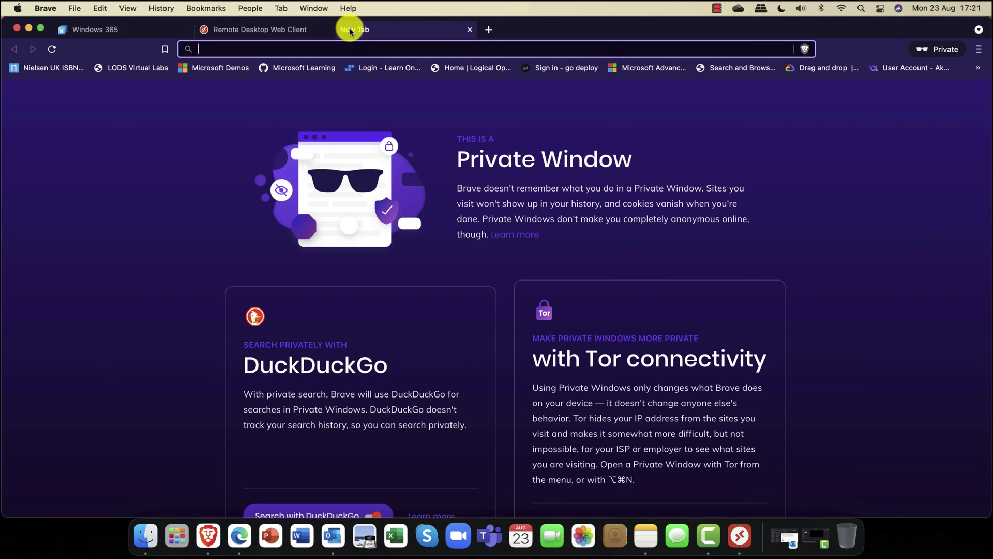
text(portal.office.com)
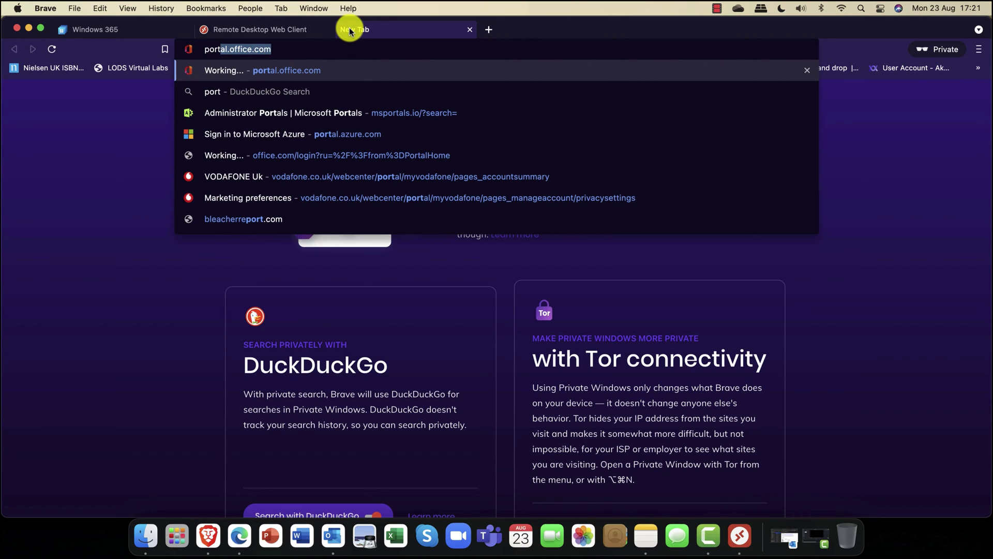
key(Return)
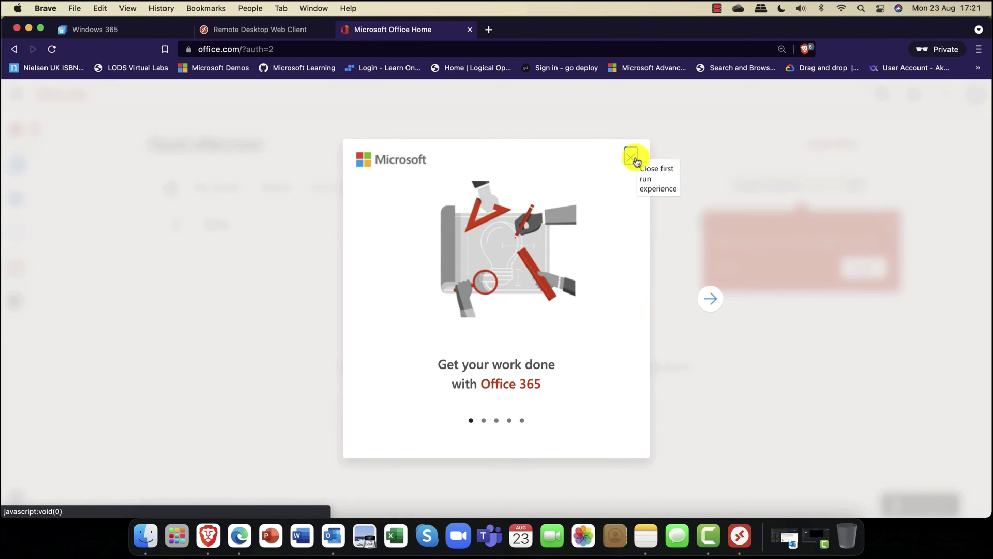
click(630, 156)
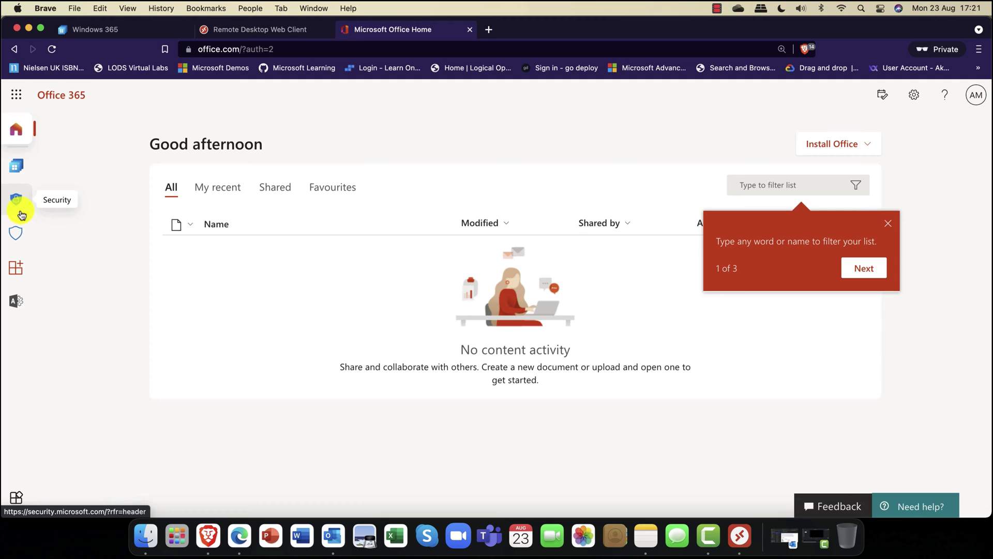
Step: Open the Microsoft 365 admin center, expand its full navigation and display the active users list
click(13, 303)
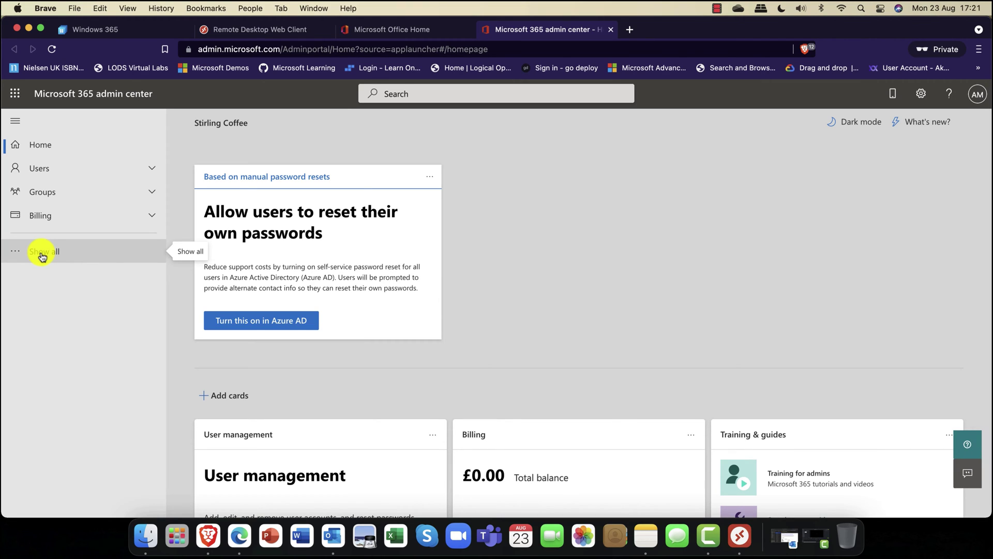
click(43, 253)
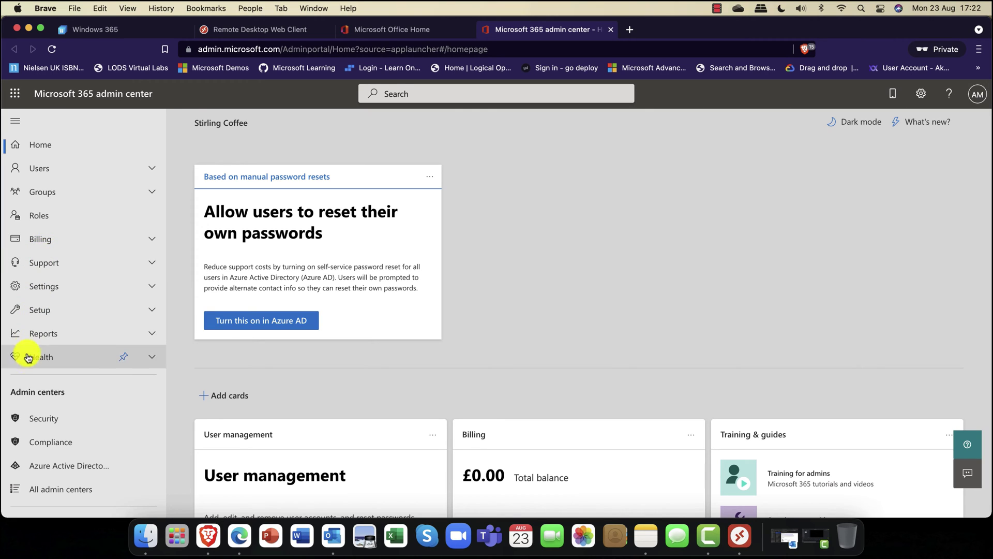
scroll(64, 368, down, 1)
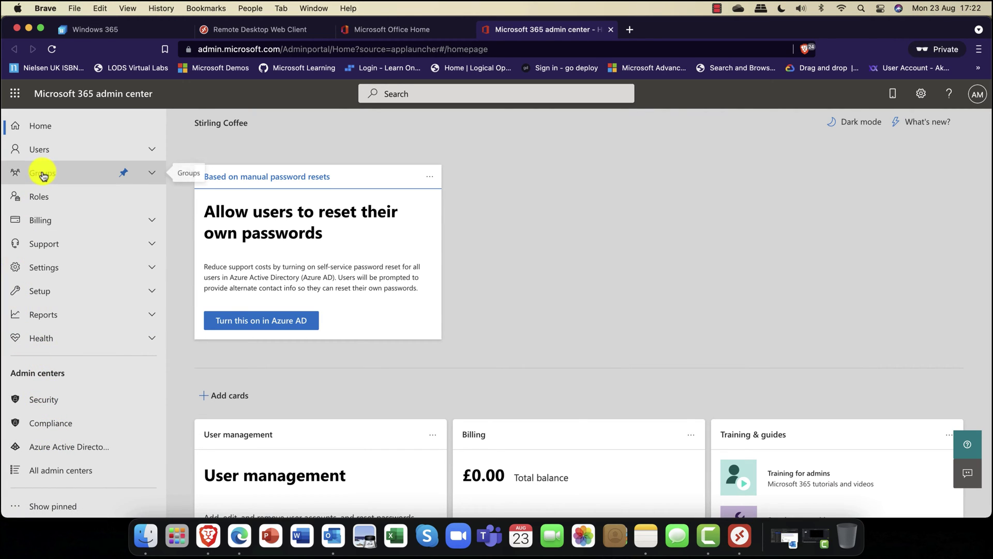
click(52, 150)
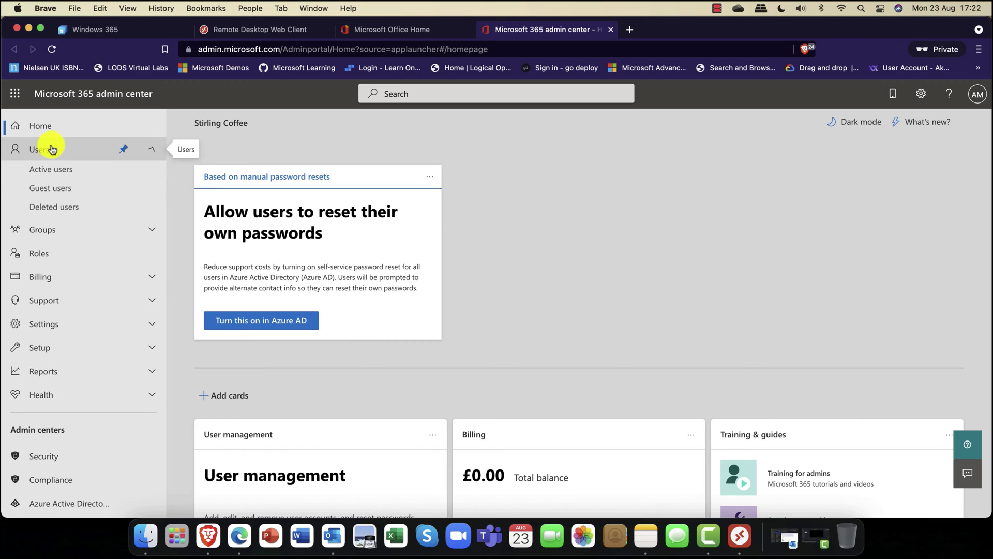
click(57, 173)
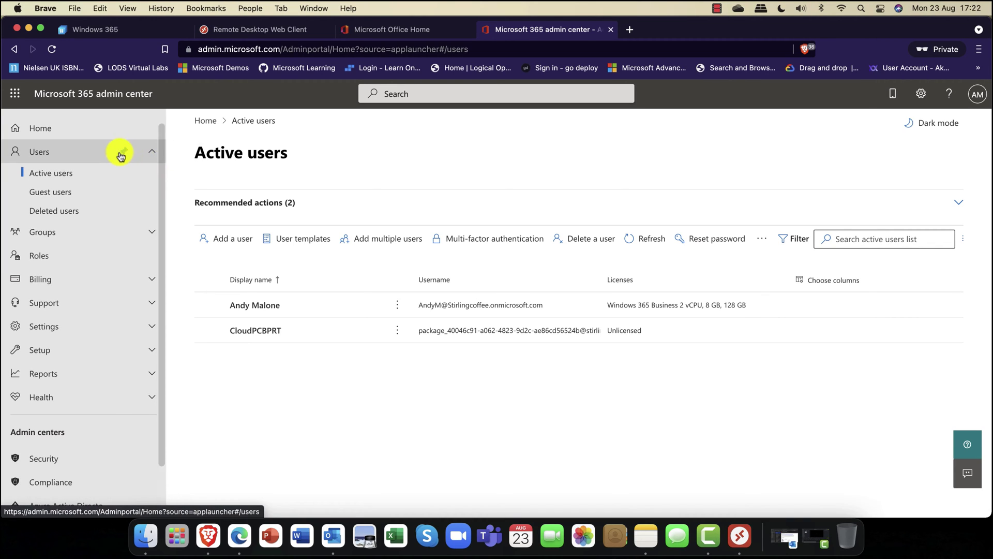
Step: Open the Purchase services catalogue under Billing and look through the featured Windows 365, business and enterprise products
click(147, 156)
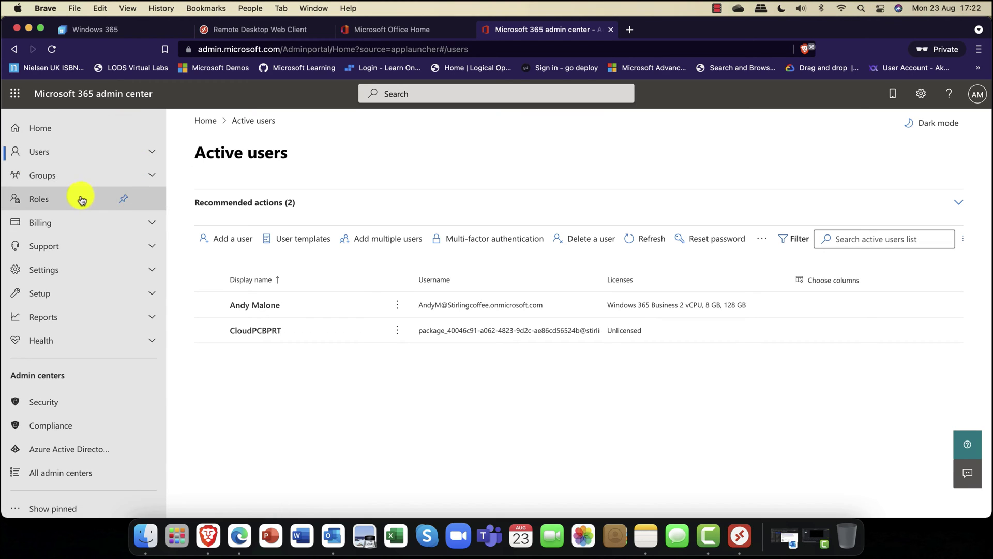
click(77, 223)
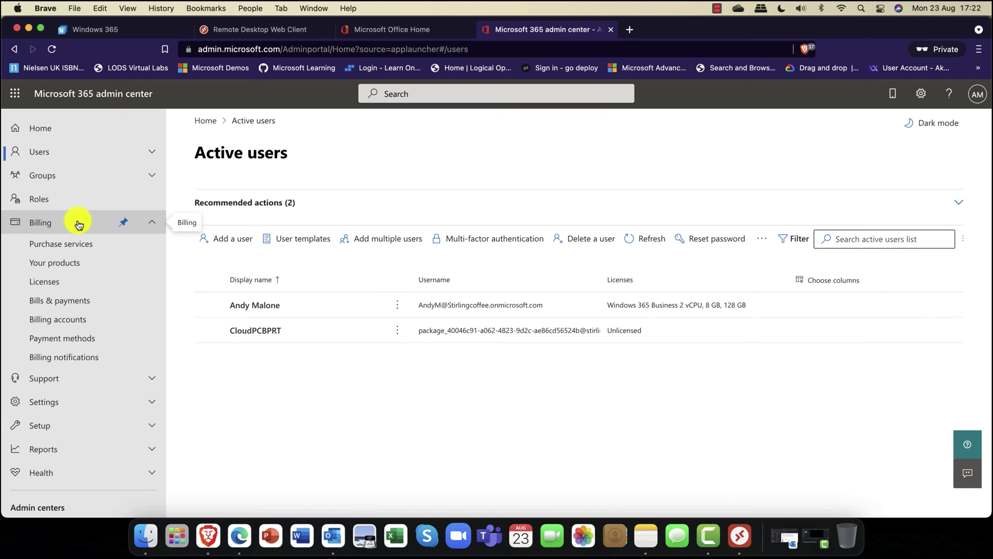
click(72, 248)
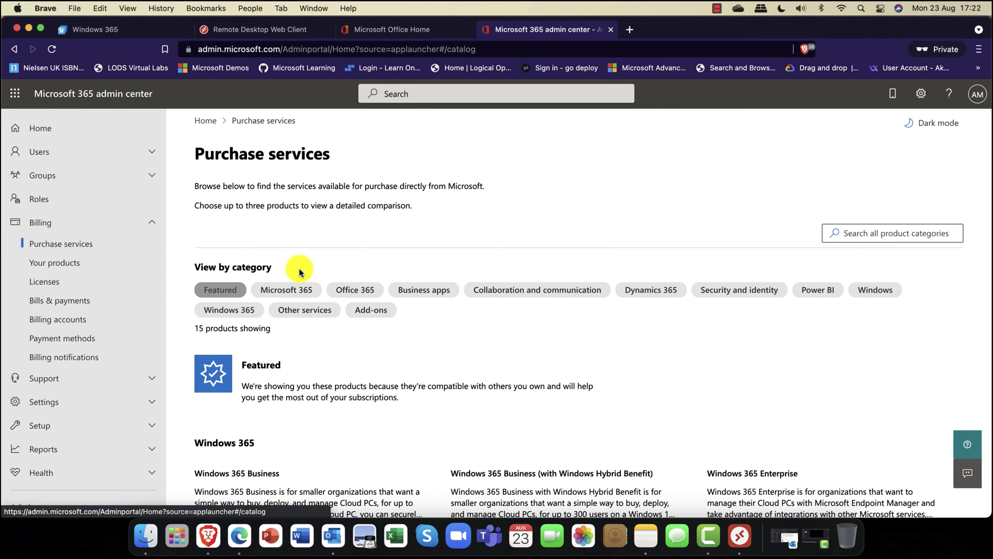
scroll(397, 300, down, 2)
scroll(397, 300, down, 10)
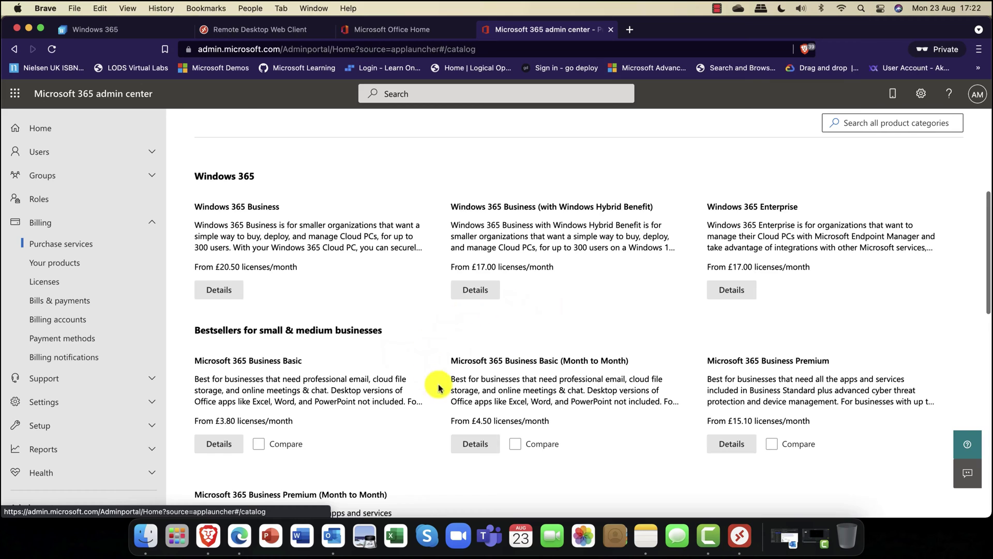
scroll(437, 380, down, 9)
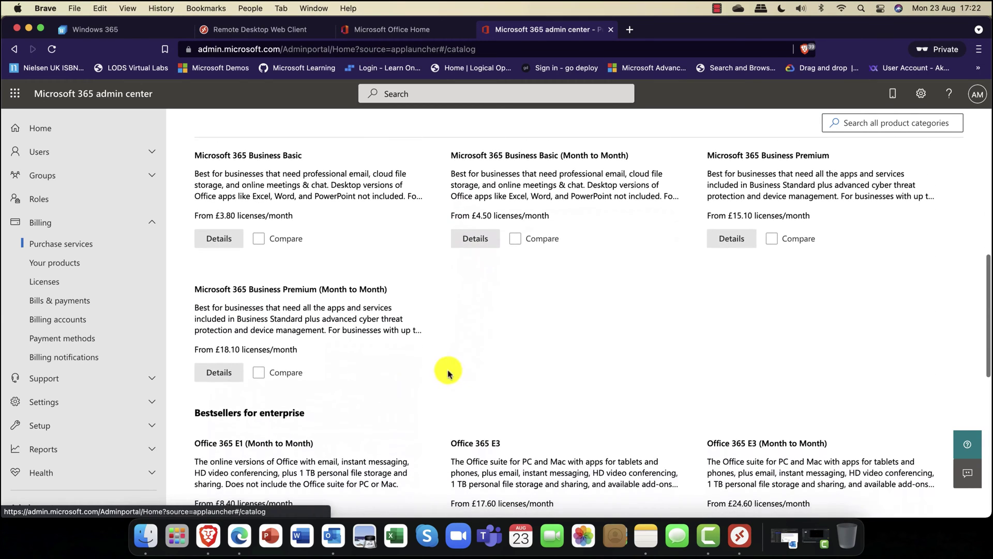
scroll(437, 369, down, 7)
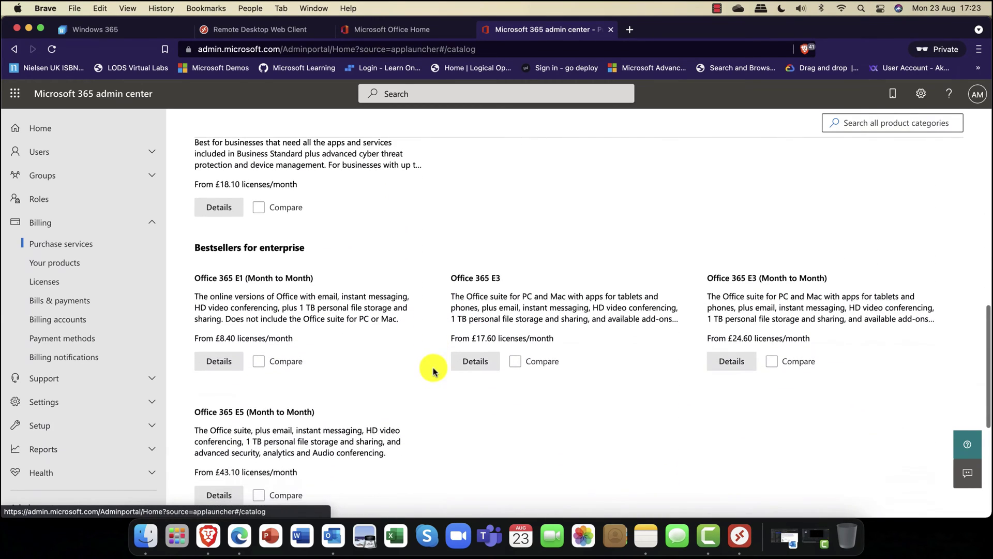
scroll(435, 372, up, 20)
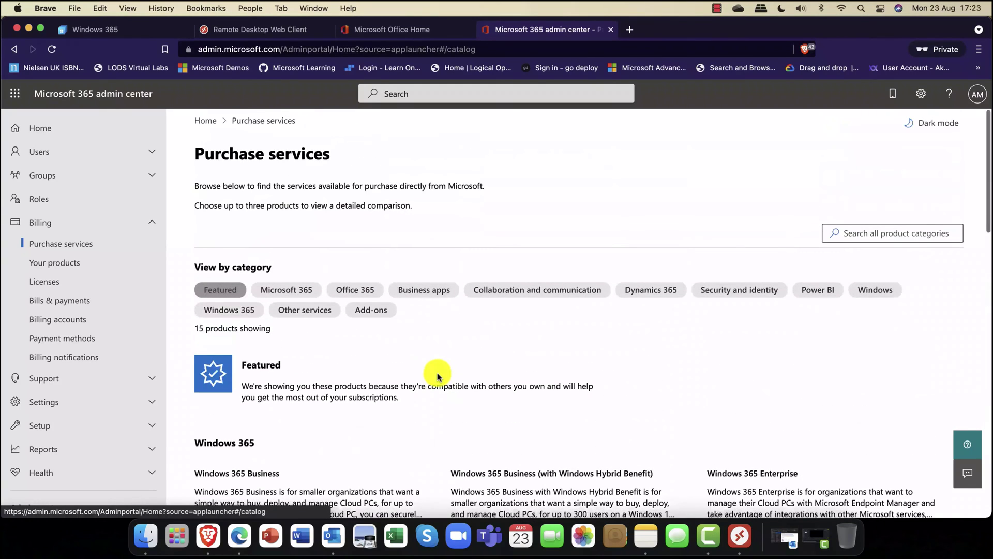
Step: Show the Microsoft 365 category of the catalogue and look through its business plans
click(304, 295)
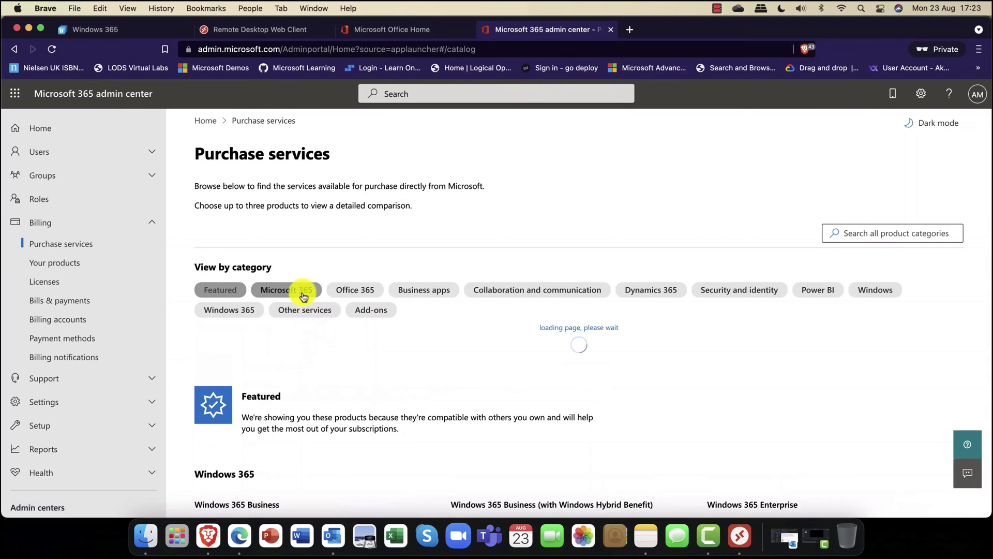
scroll(389, 339, down, 4)
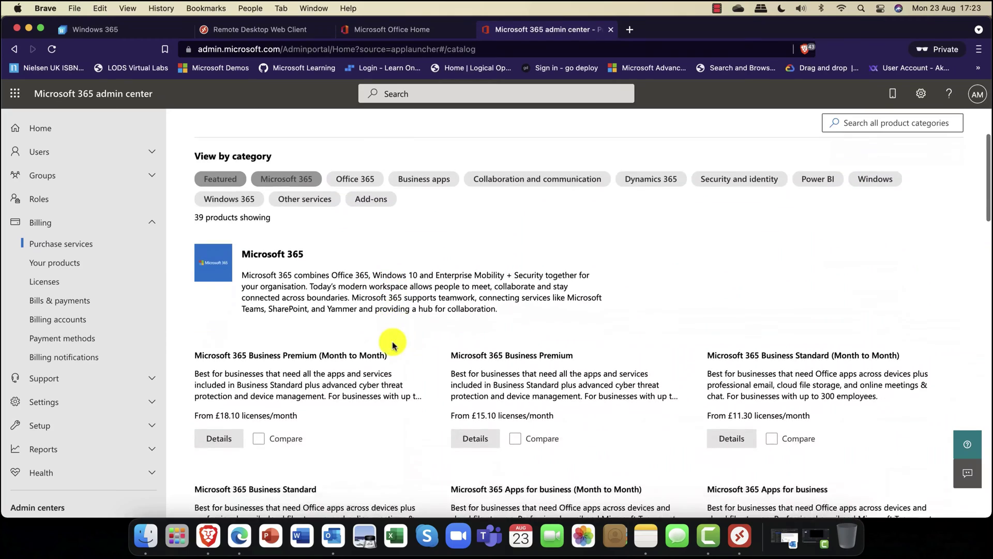
scroll(392, 344, down, 2)
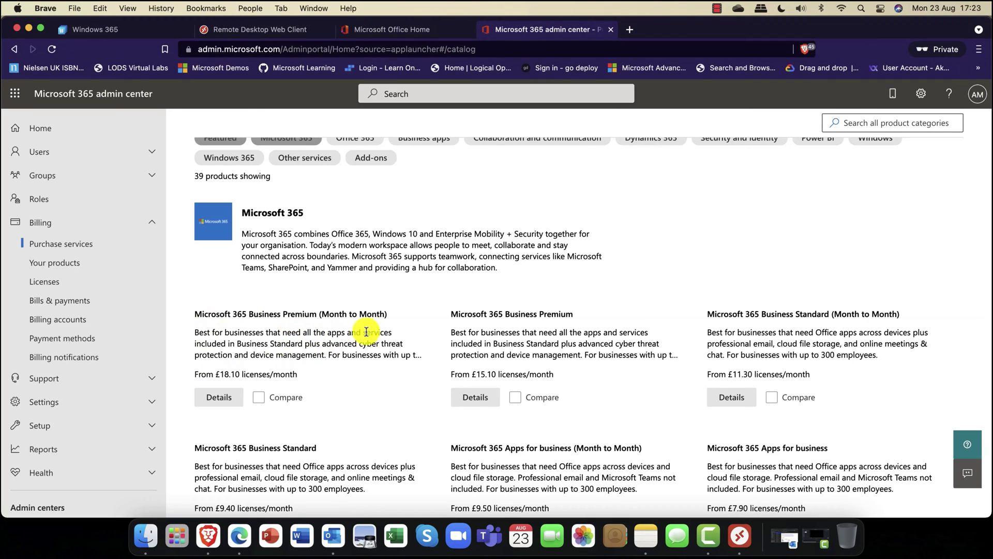
Step: Look through the Microsoft 365 business plans and their monthly prices, from Business Premium down to Business Basic
scroll(617, 353, down, 1)
scroll(617, 353, down, 2)
scroll(618, 353, up, 3)
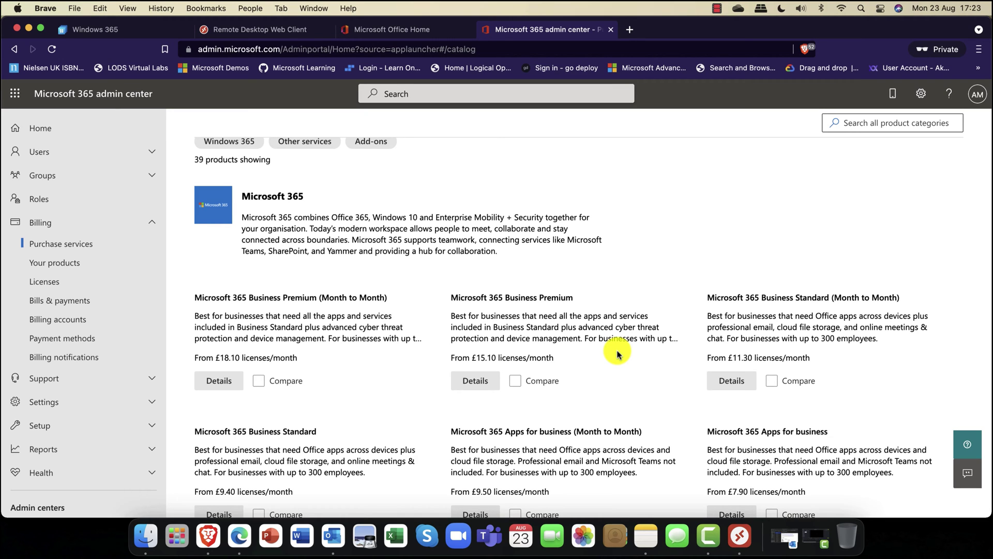
scroll(743, 347, down, 5)
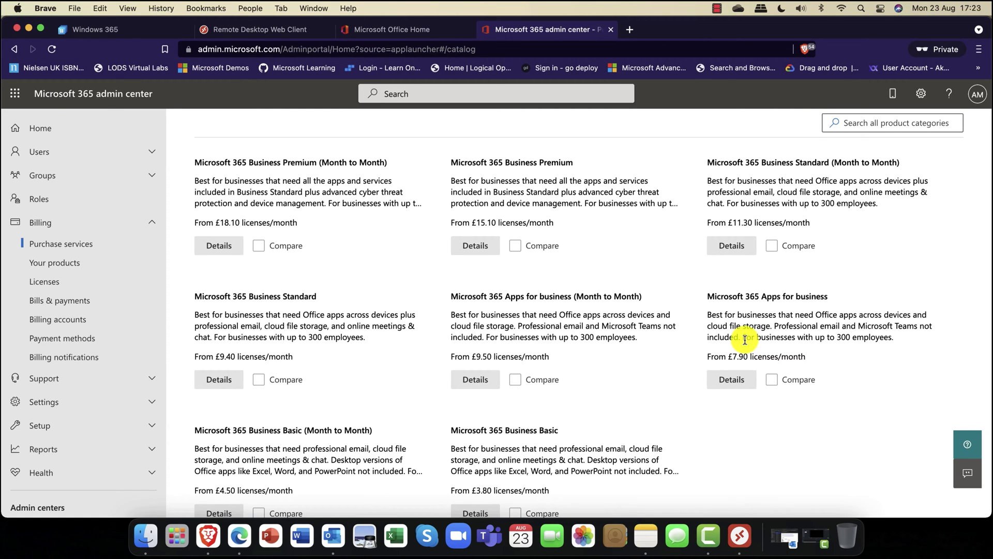
scroll(823, 344, down, 2)
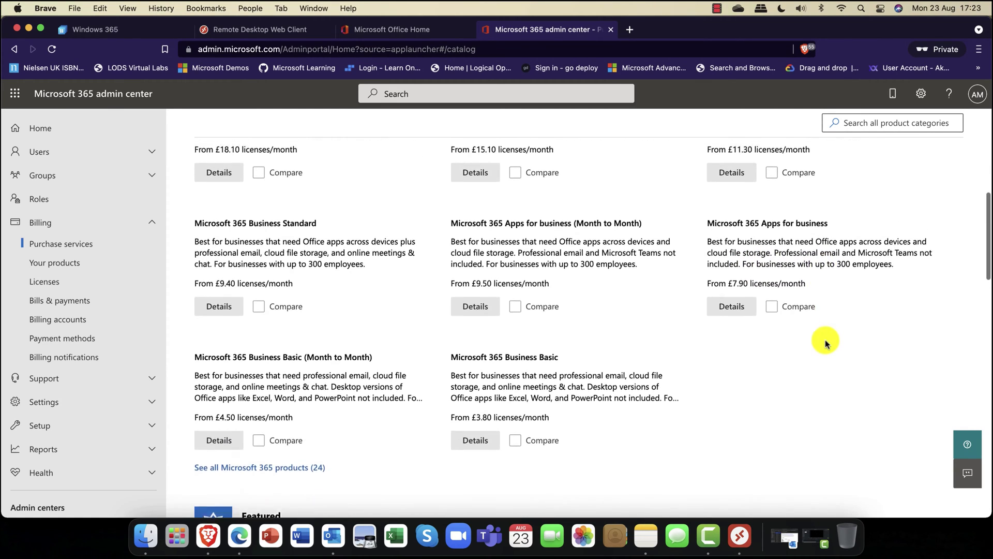
scroll(819, 342, down, 1)
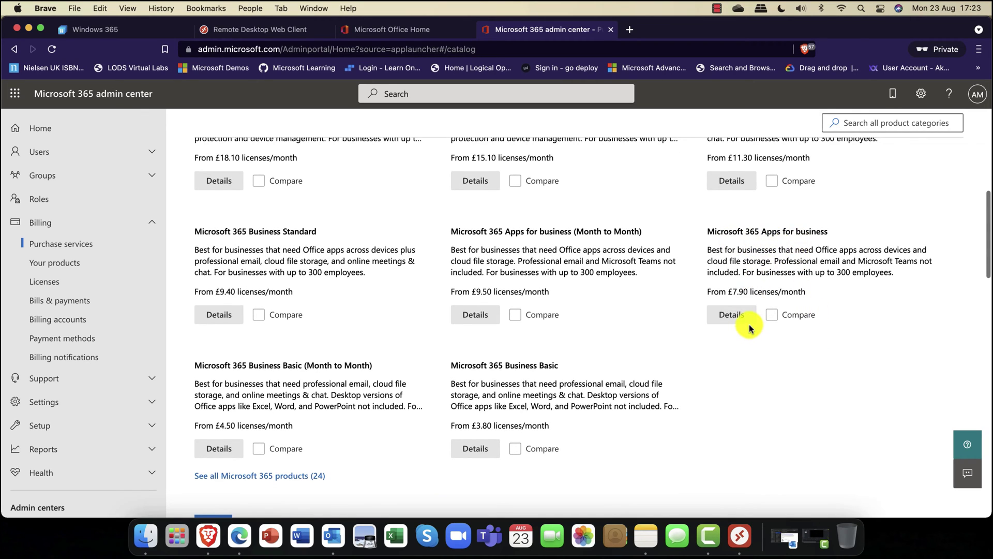
Step: View the details of Microsoft 365 Business Basic (Month to Month), check its free trial sign-up page and go back
click(480, 458)
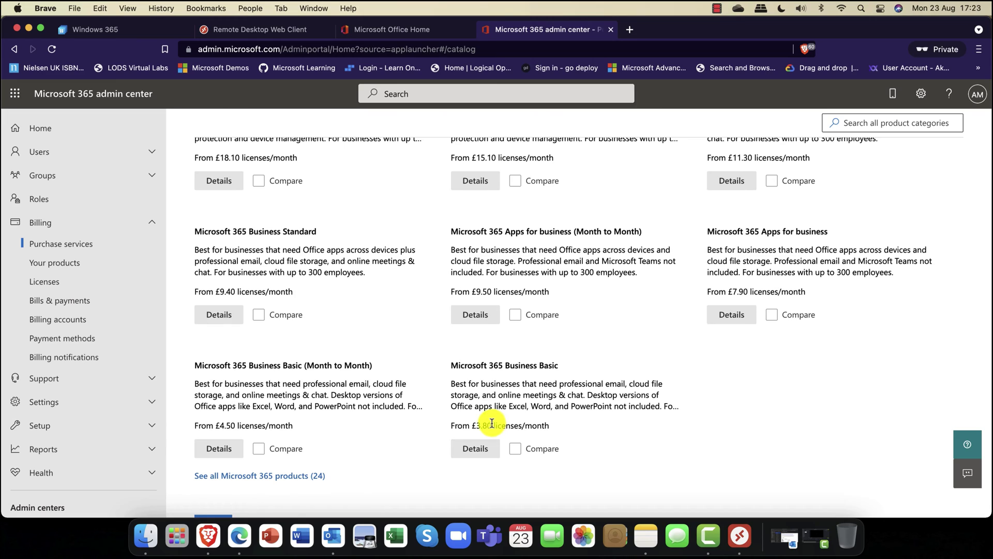
click(215, 455)
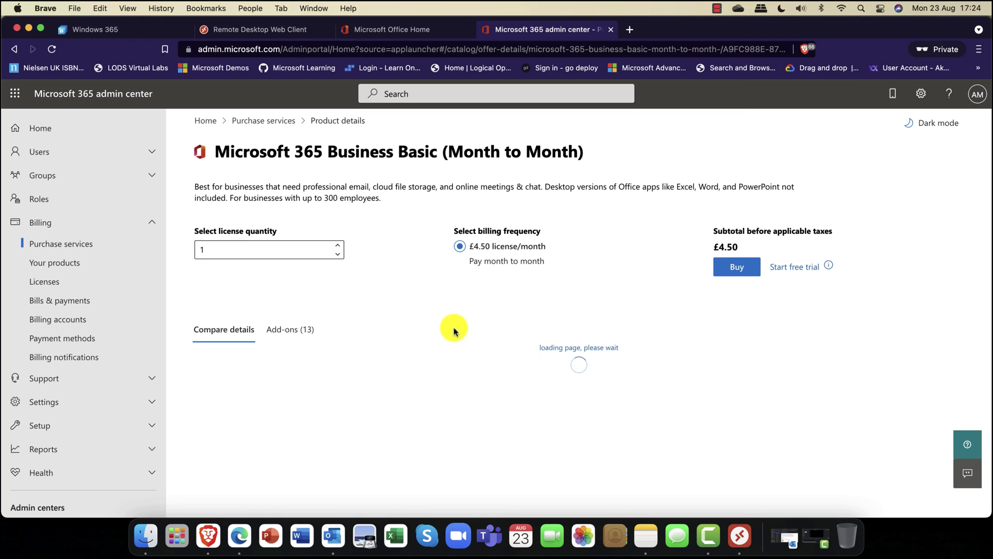
click(786, 273)
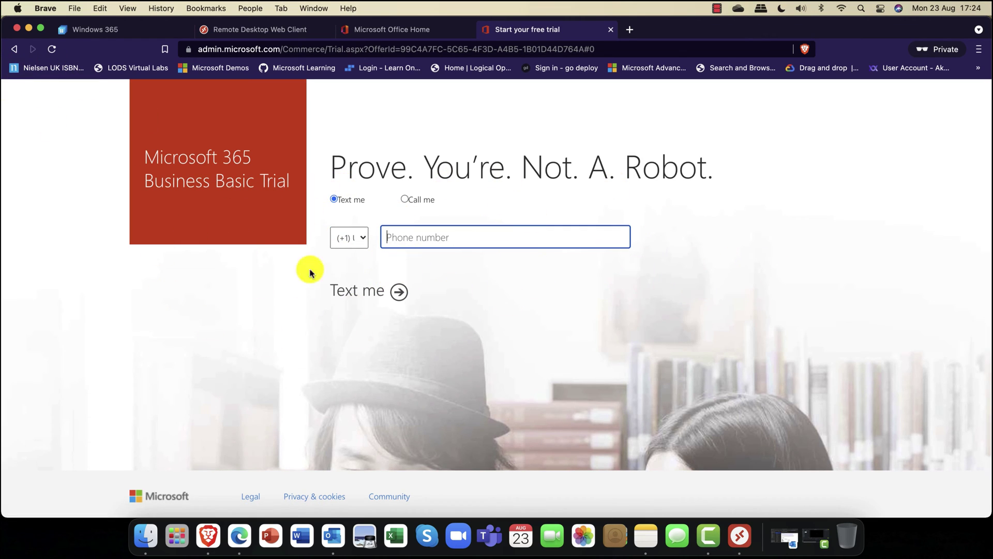
click(17, 50)
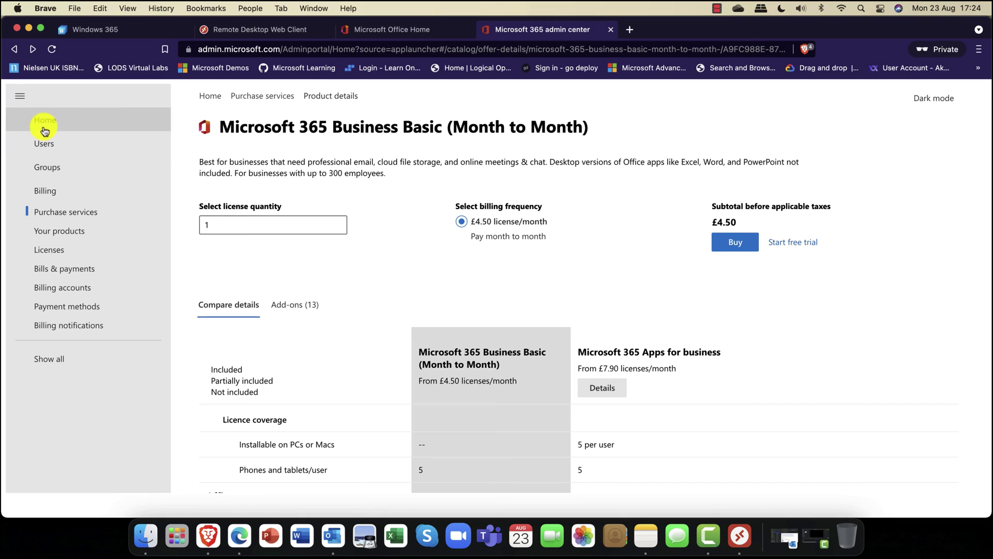
Step: Return to the active users list and review the account details of the user holding the Windows 365 Business licence
click(50, 153)
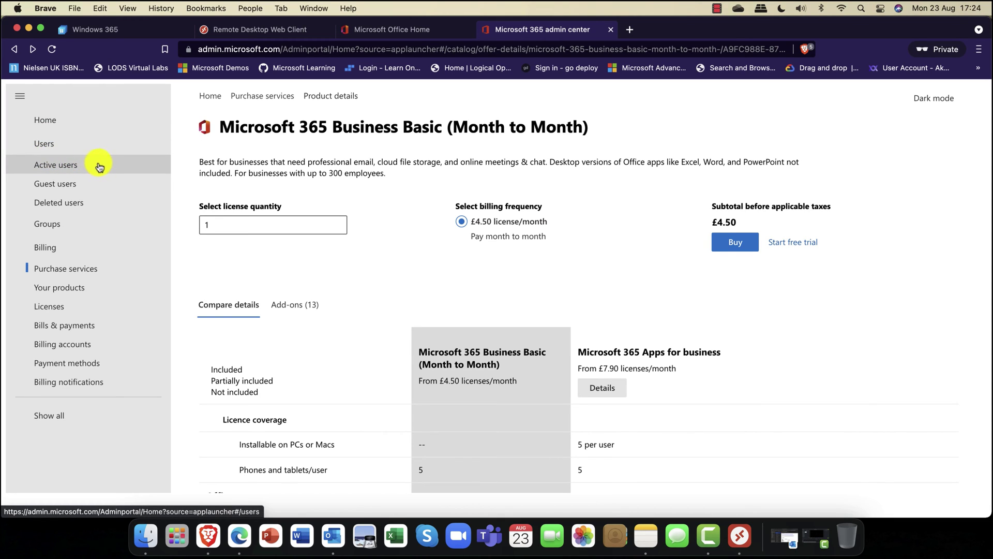
click(60, 165)
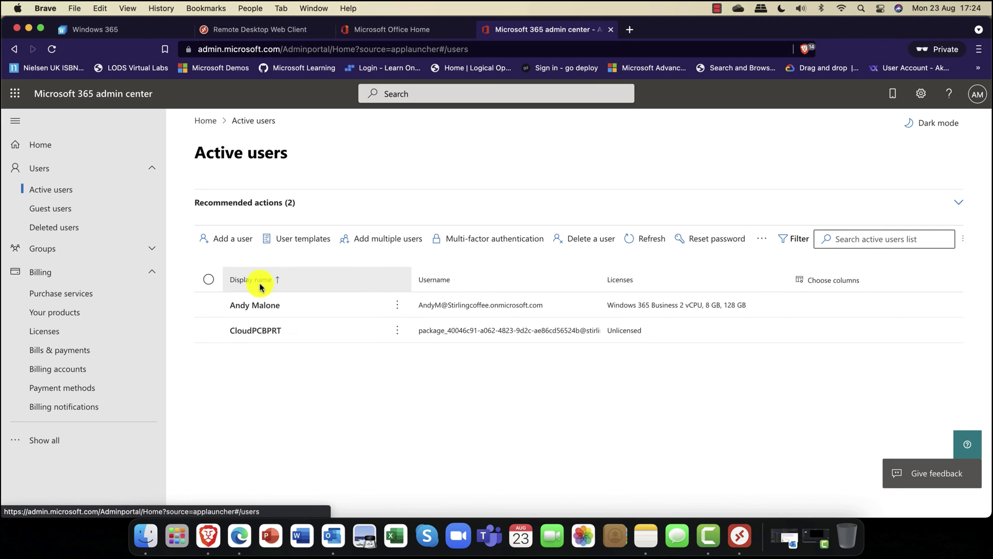
click(262, 306)
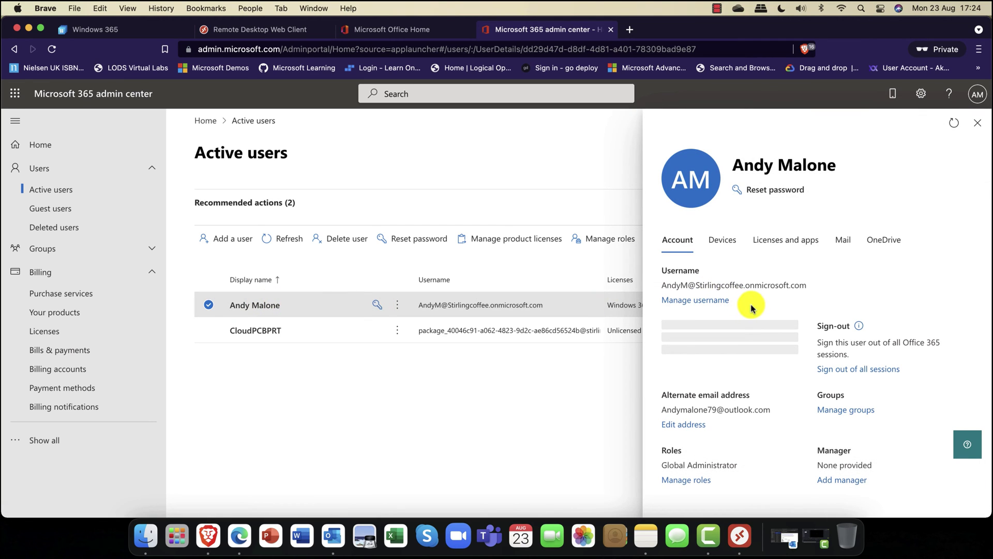
scroll(749, 310, down, 3)
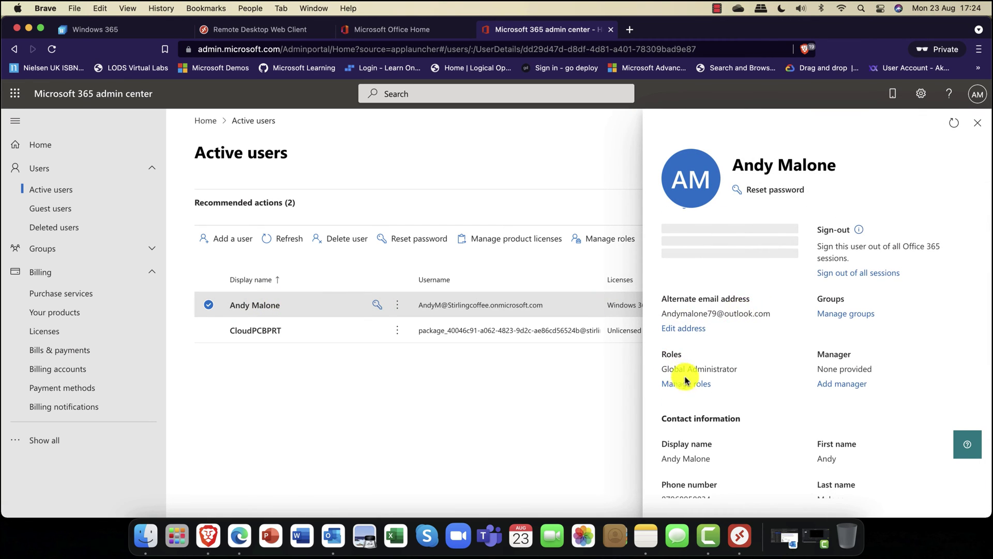
scroll(743, 369, down, 2)
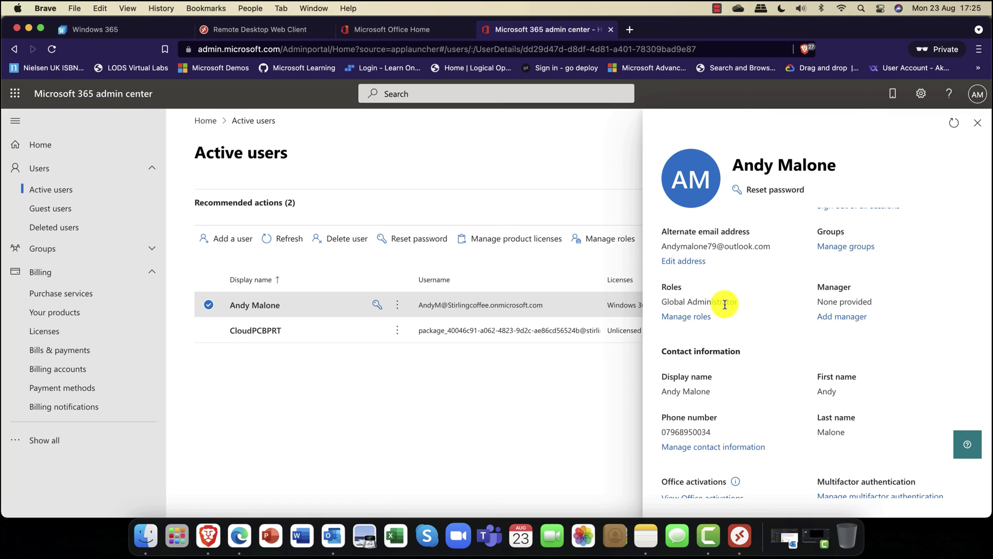
scroll(731, 318, down, 1)
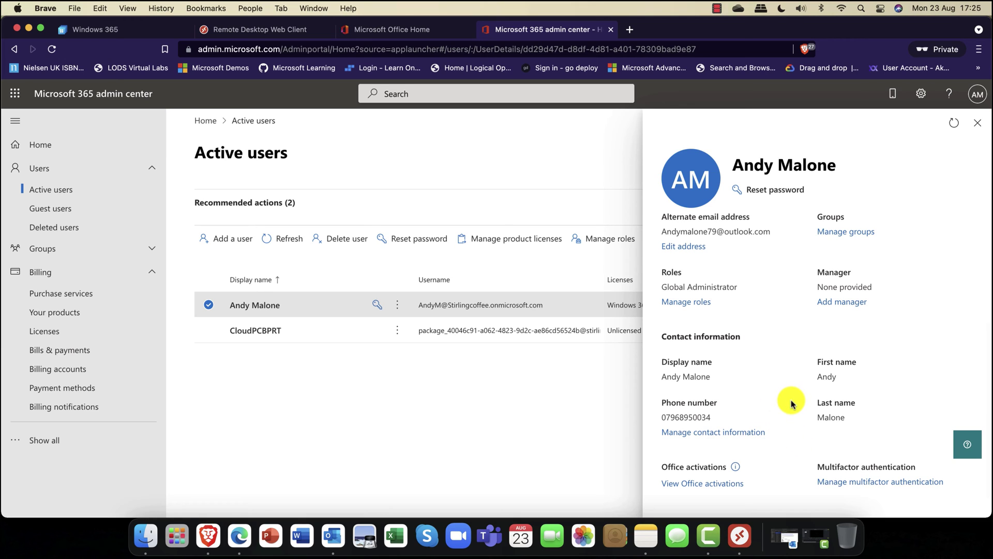
scroll(782, 336, up, 5)
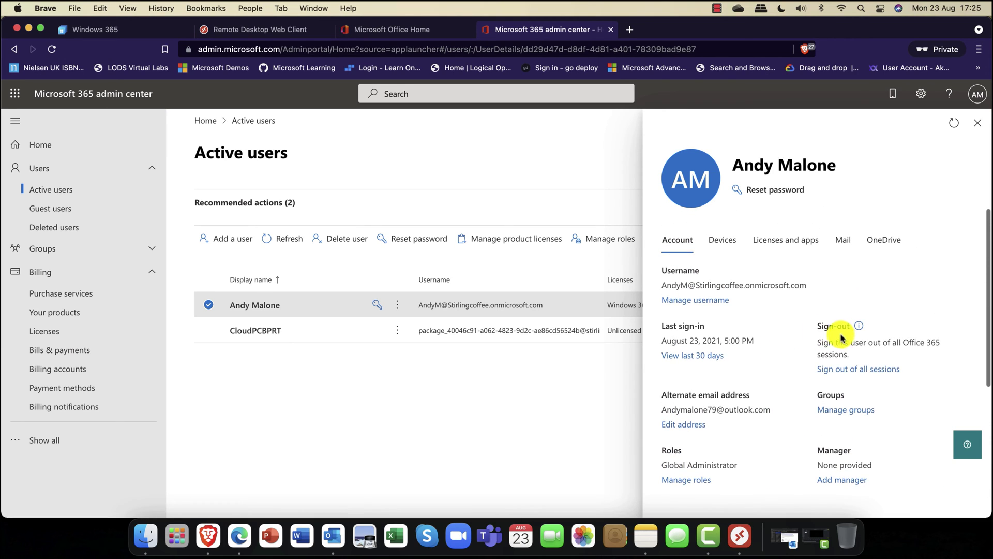
Step: Review the user's location and assigned licences, then close the user details and return to the Windows 365 page
click(786, 241)
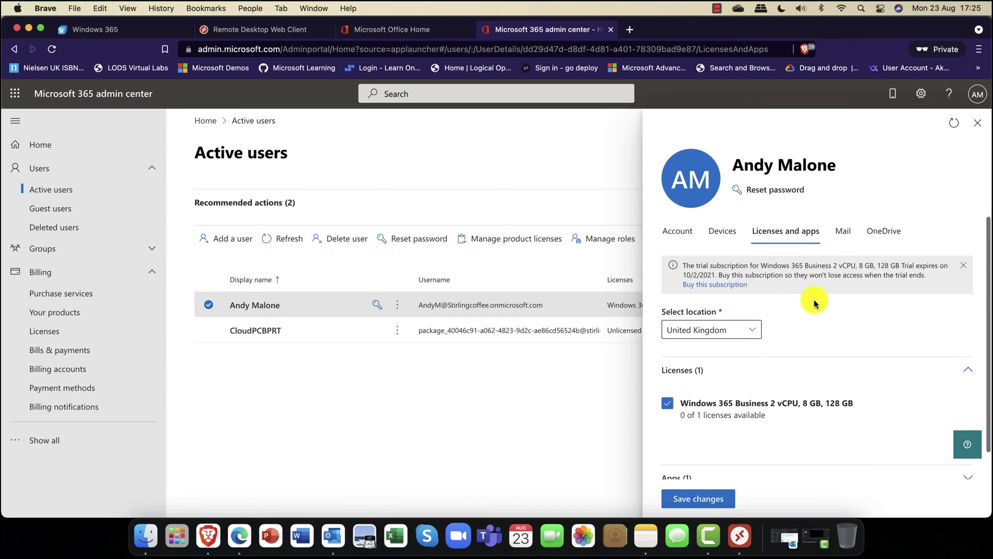
scroll(816, 304, down, 1)
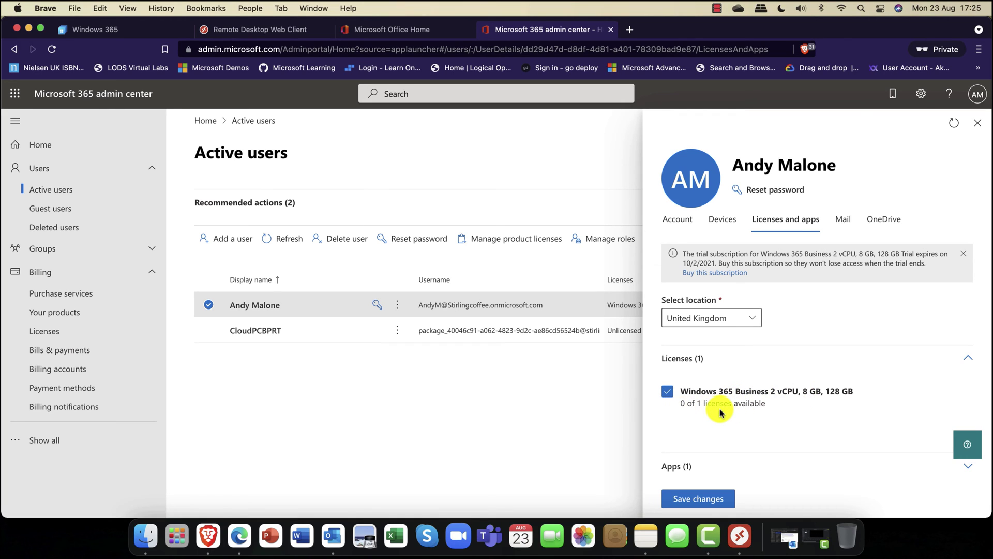
scroll(720, 412, down, 1)
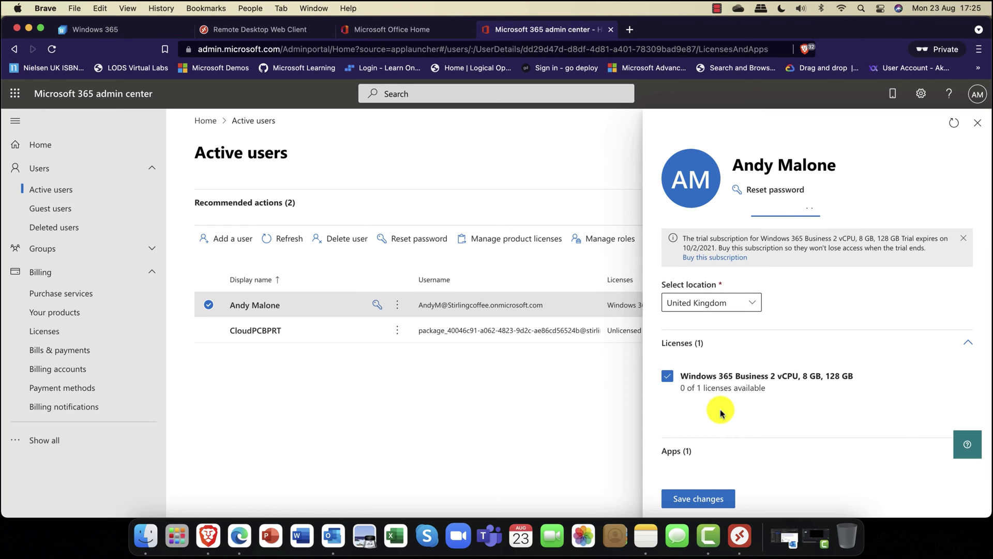
click(980, 125)
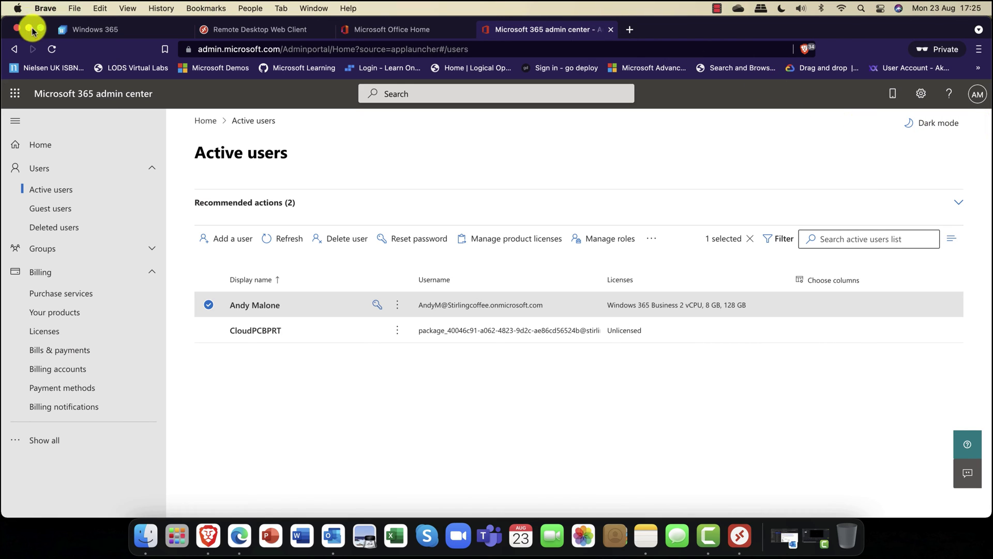
click(133, 31)
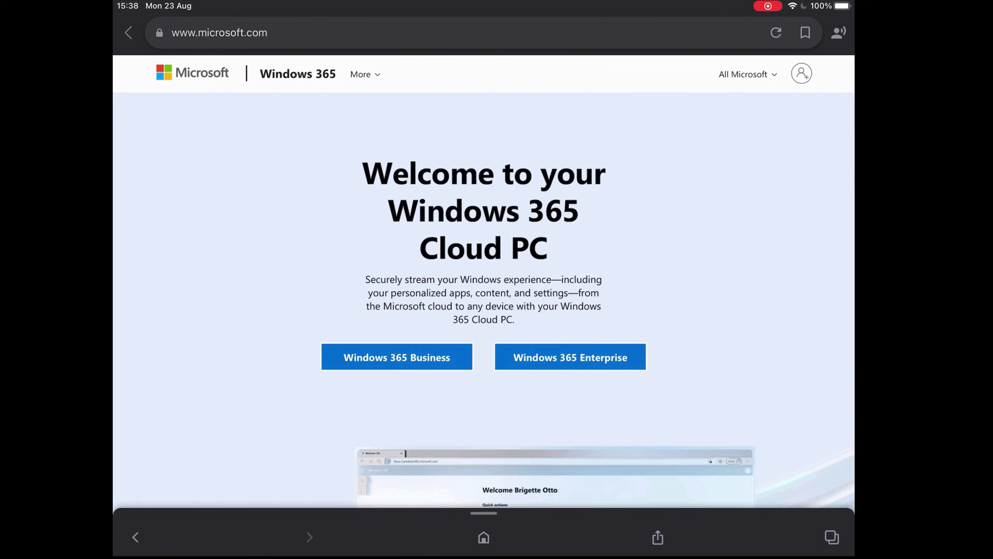
Step: Start signing in from the Windows 365 welcome page on the iPad and submit the account's e-mail address
click(802, 73)
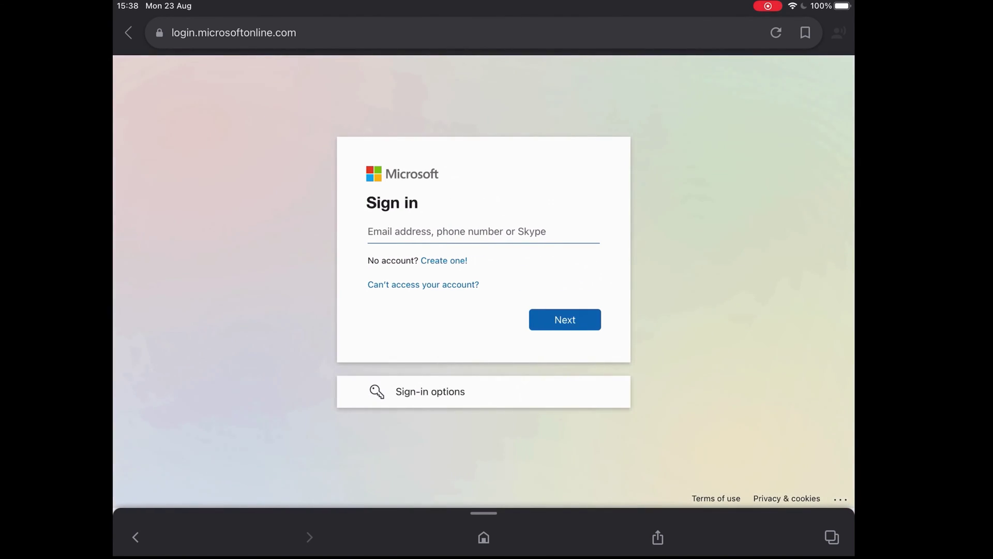
click(455, 231)
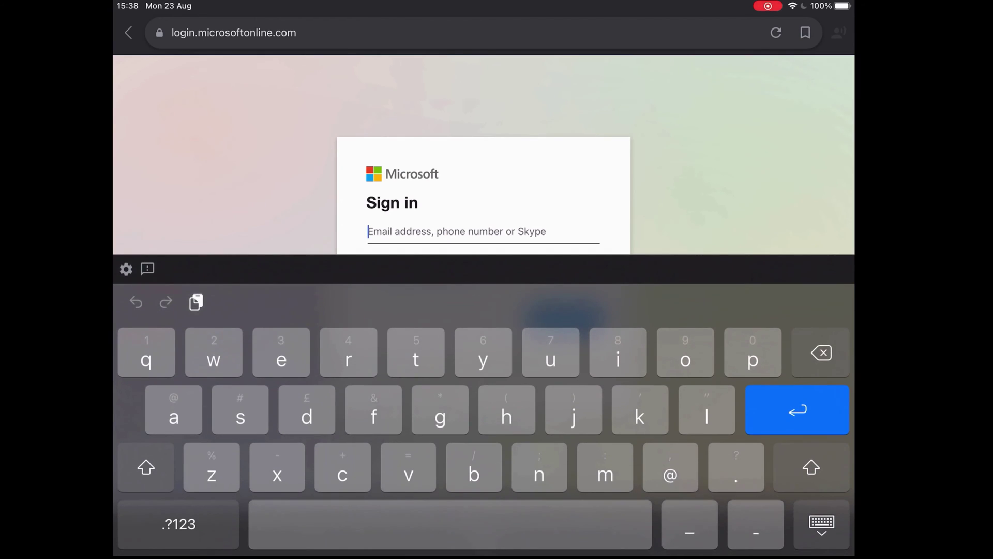
click(368, 231)
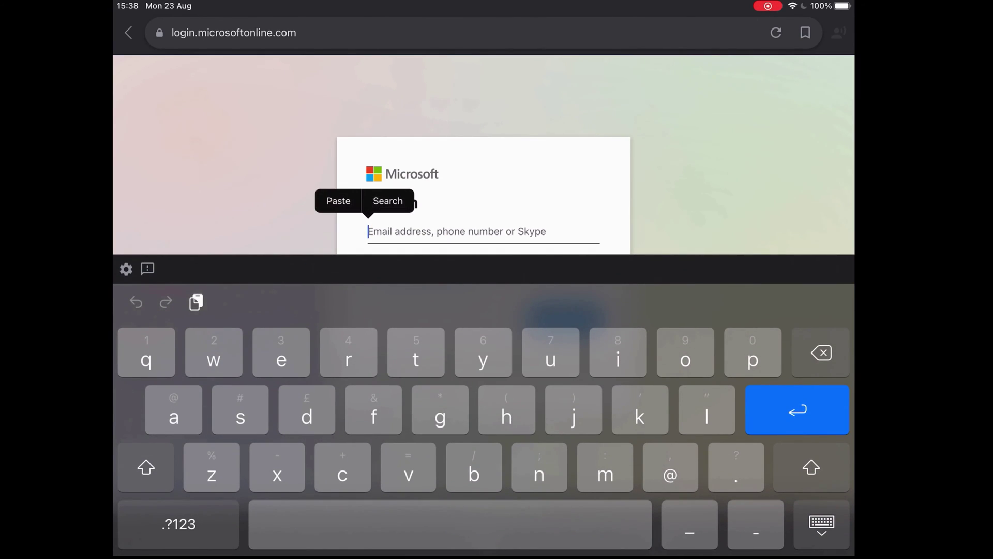
click(338, 201)
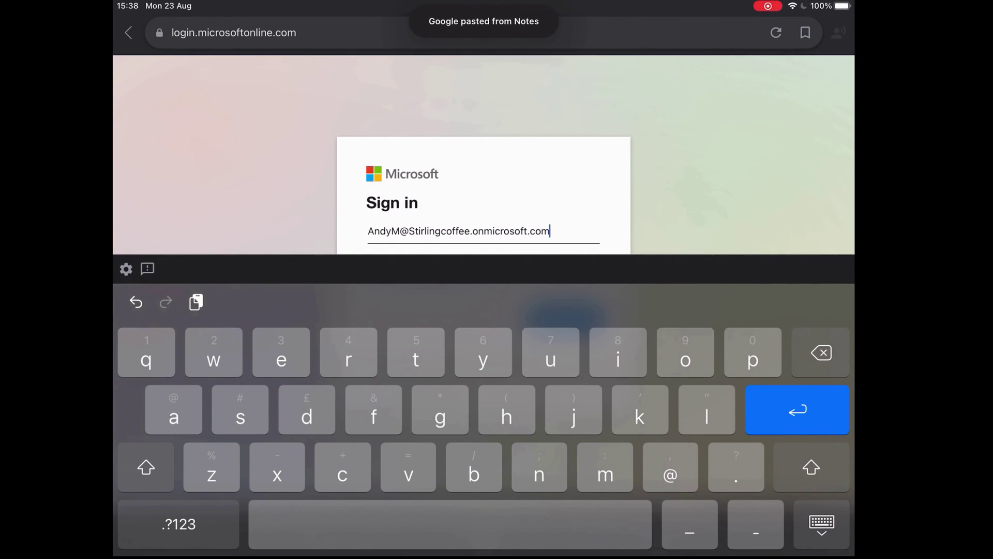
key(Return)
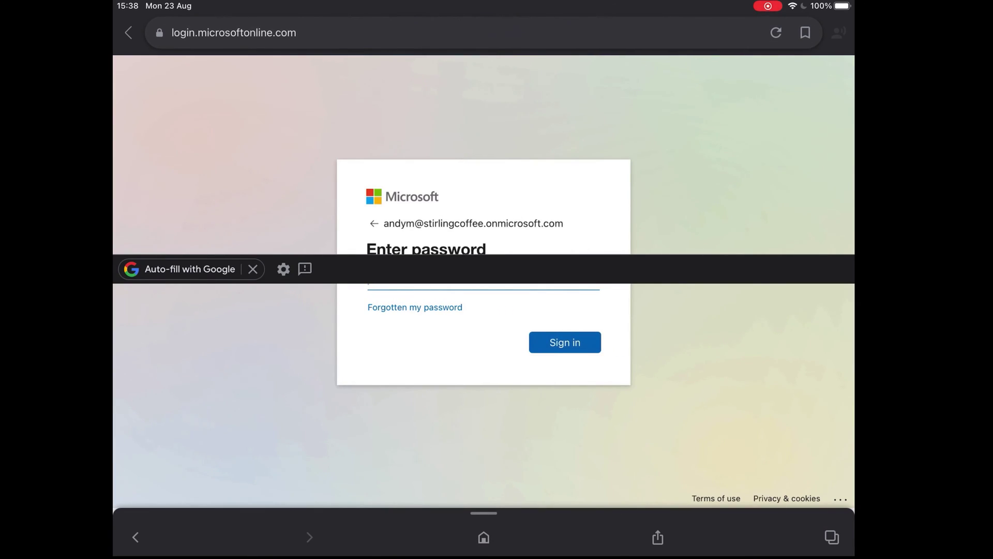
Step: Enter the account password to sign in to Windows 365 and choose to stay signed in
text(••)
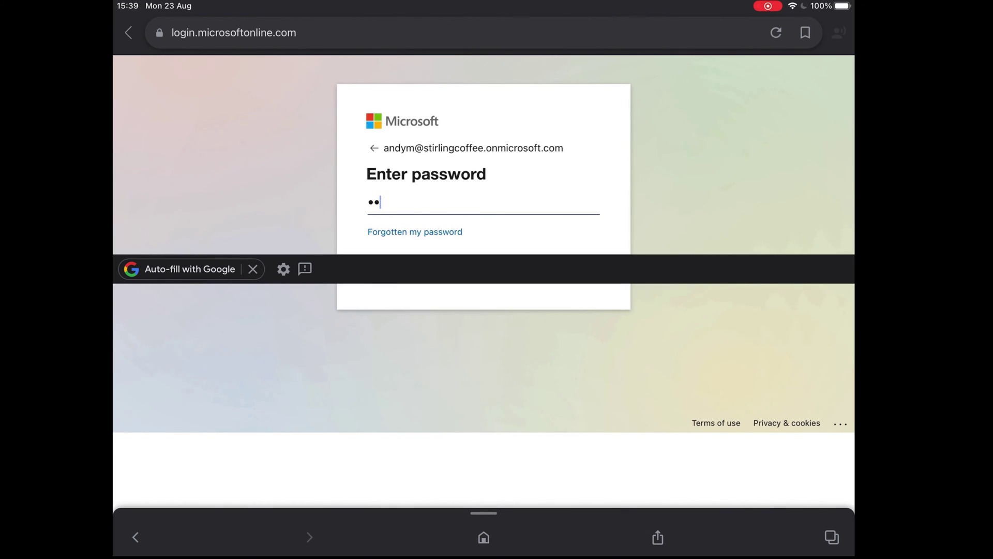
text(•••••••••)
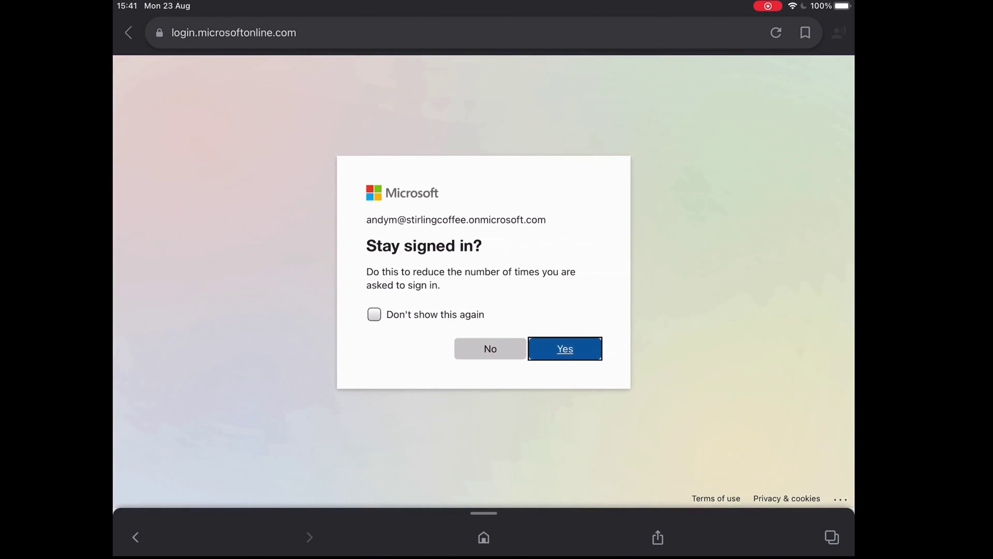
key(Return)
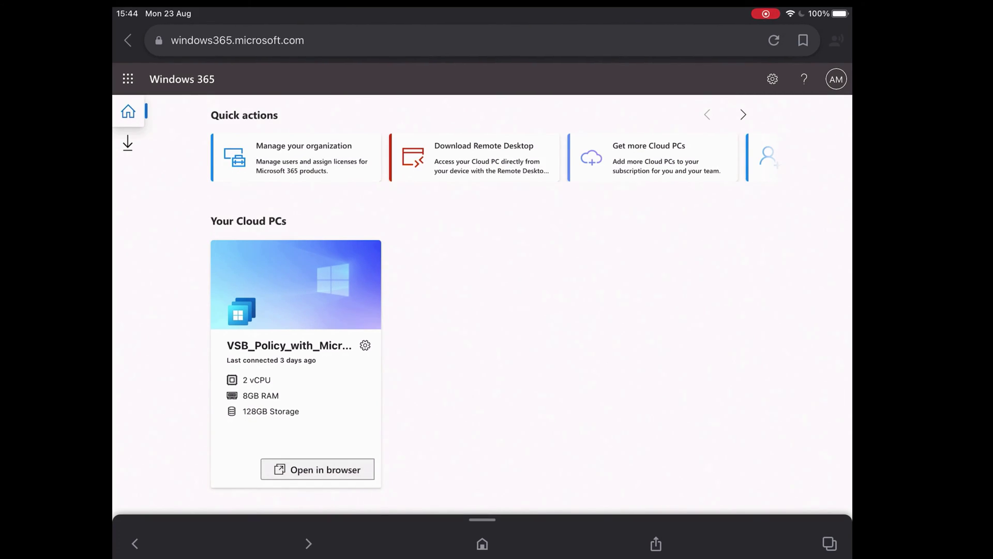
Step: Open the Cloud PC in the browser, allow access to the clipboard, microphone and printer, and bring up its Start menu
click(317, 469)
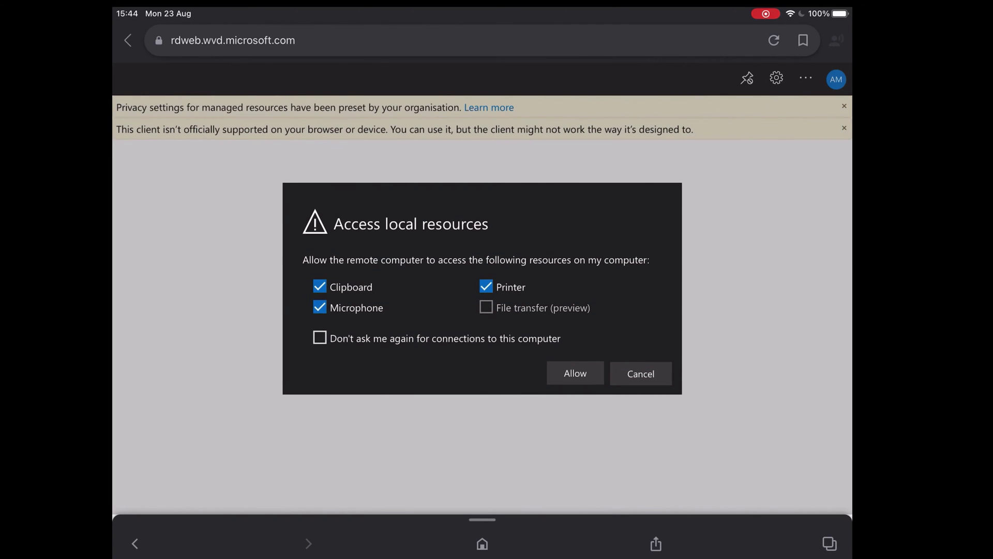
click(575, 373)
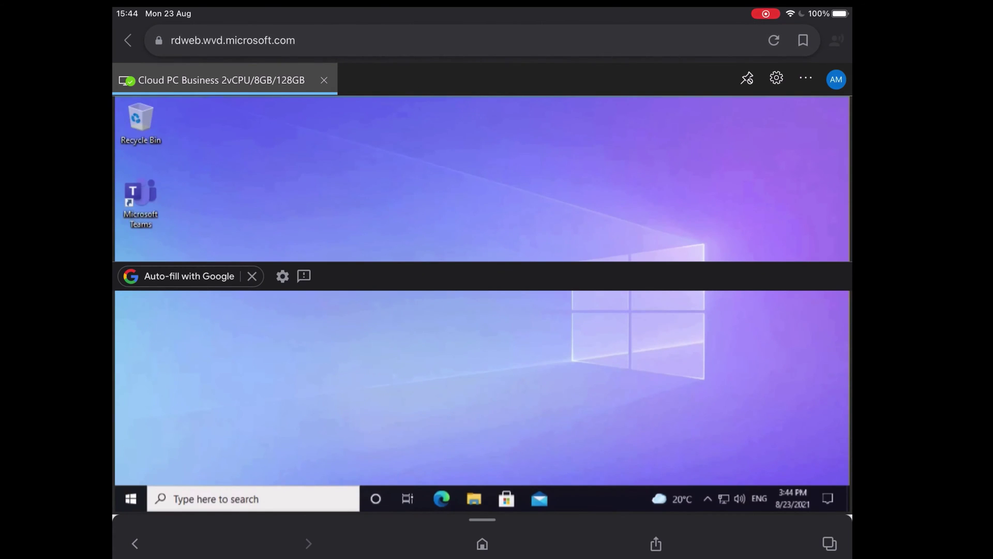
key(super)
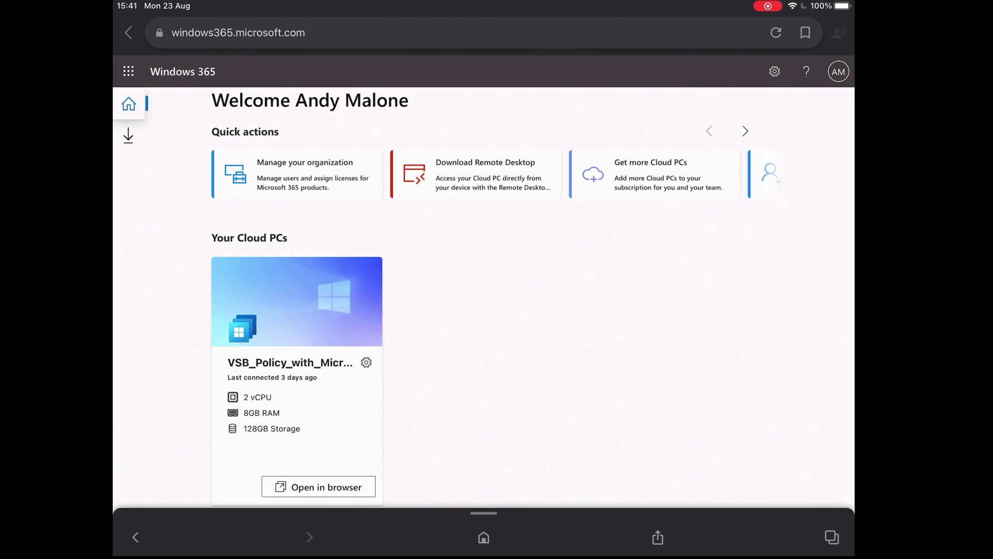
Step: Show the Remote Desktop apps page in Windows 365 and get Microsoft Remote Desktop for iOS from the App Store
click(128, 136)
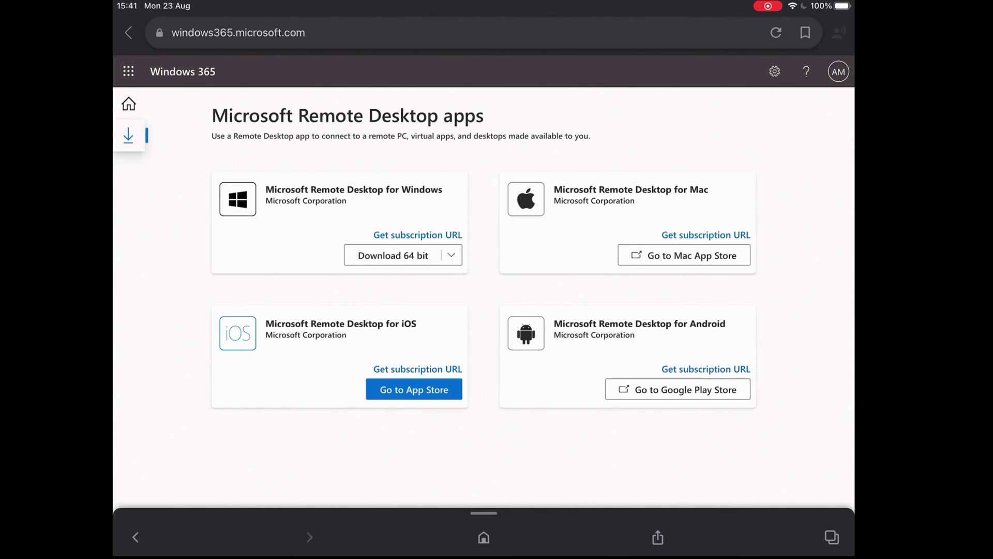
click(414, 389)
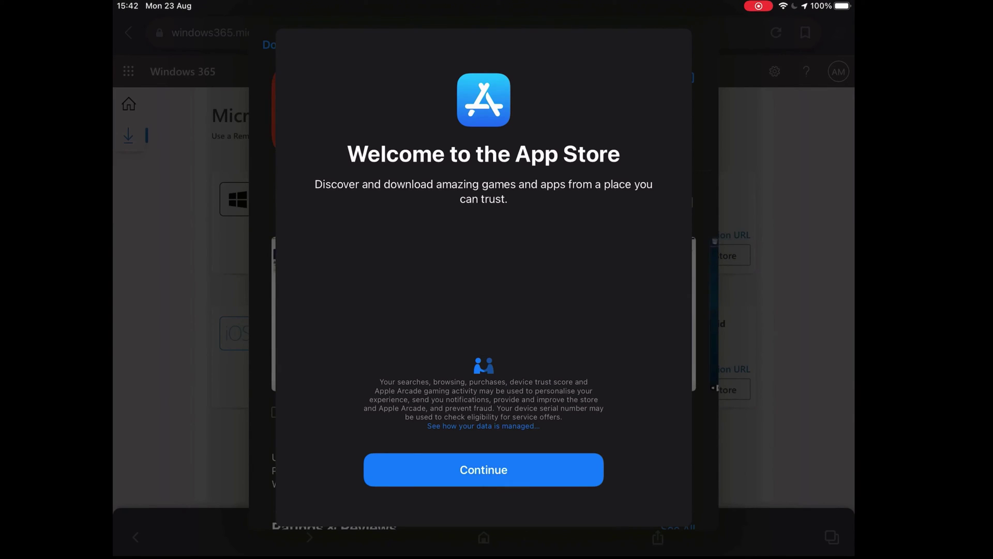
click(483, 469)
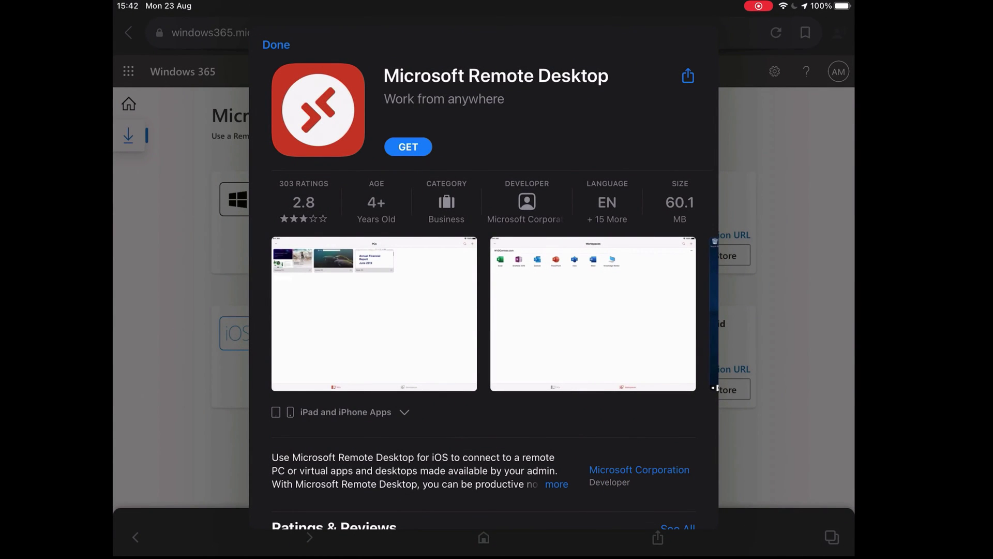
click(408, 146)
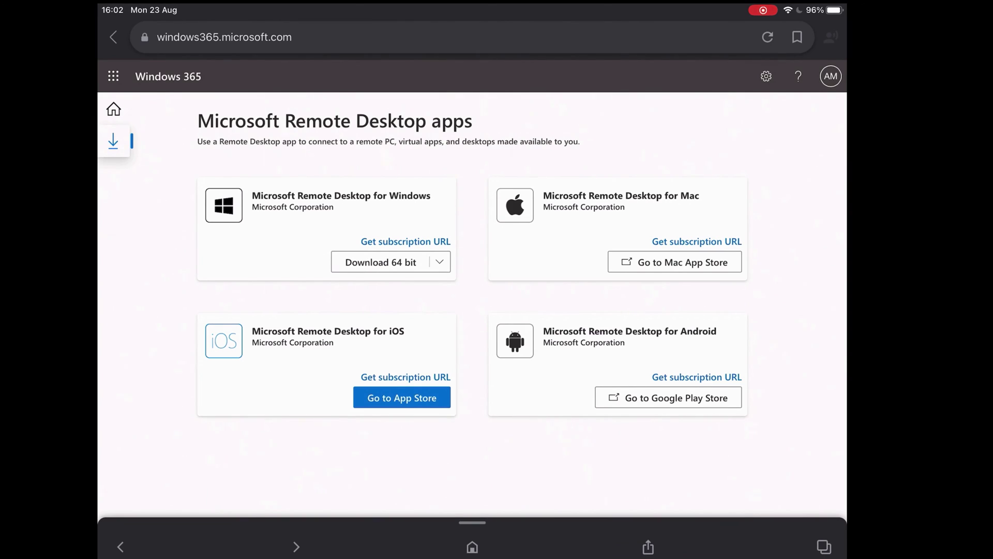
Step: Copy the subscription URL for Microsoft Remote Desktop for iOS, close its dialog and return to the Windows 365 home page
click(406, 376)
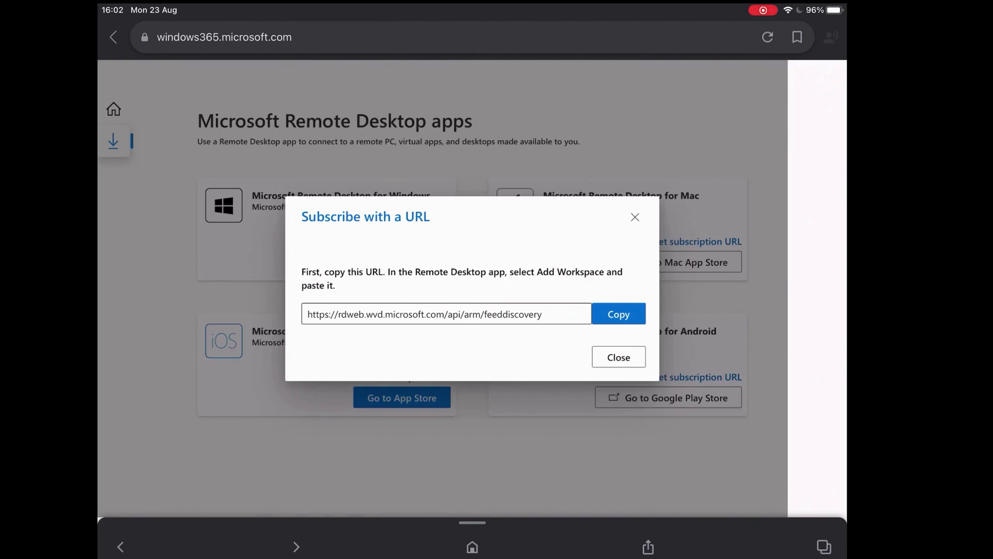
click(618, 313)
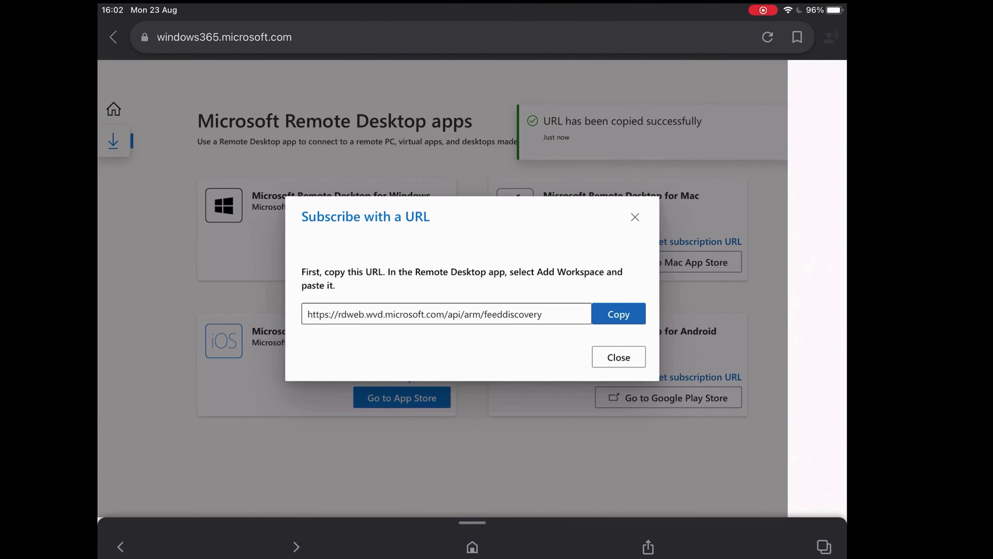
click(619, 357)
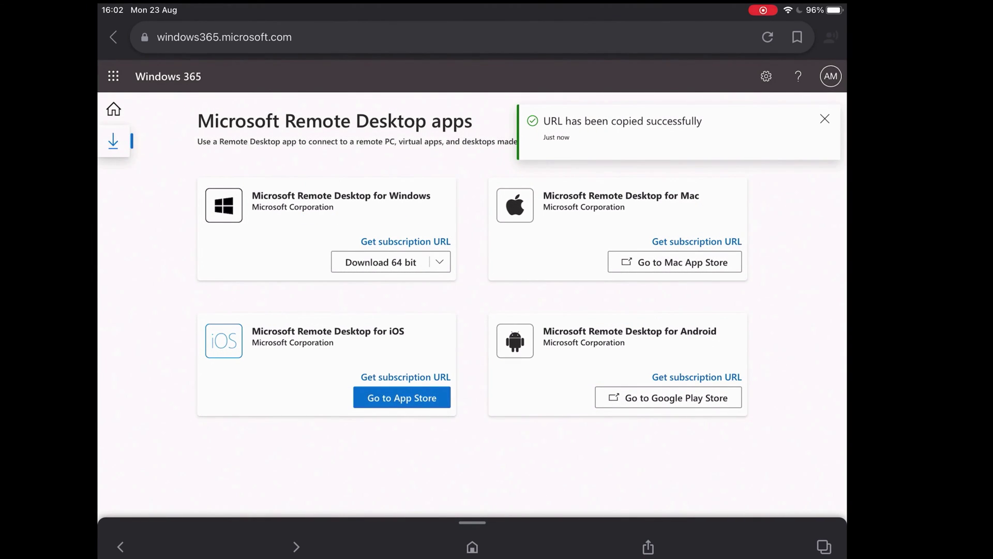
scroll(471, 290, up, 2)
click(113, 108)
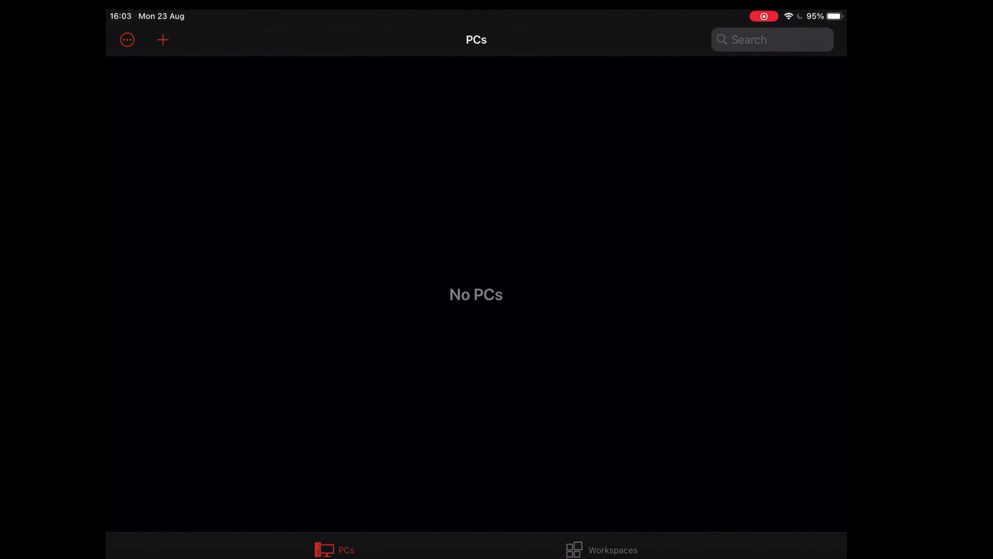
click(162, 40)
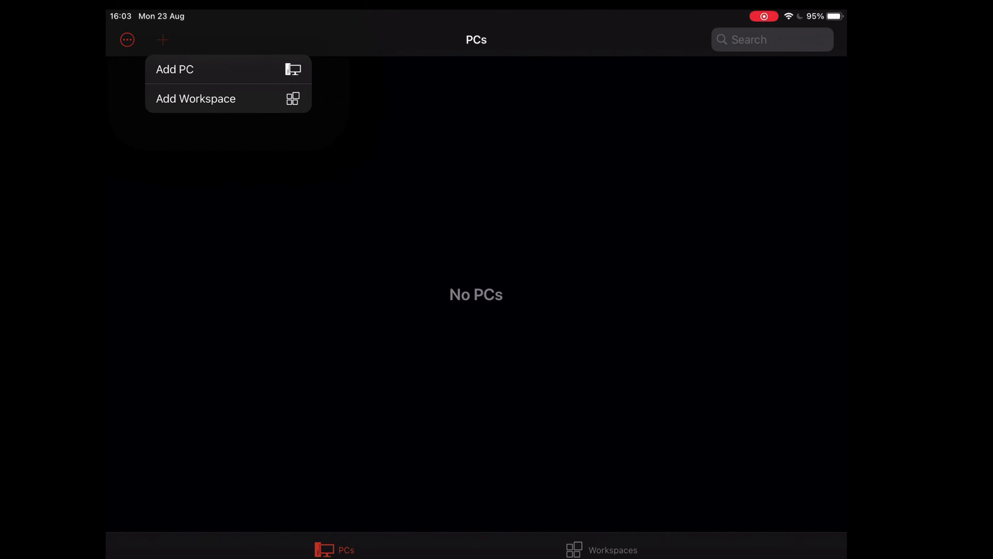
click(163, 40)
click(162, 40)
click(196, 98)
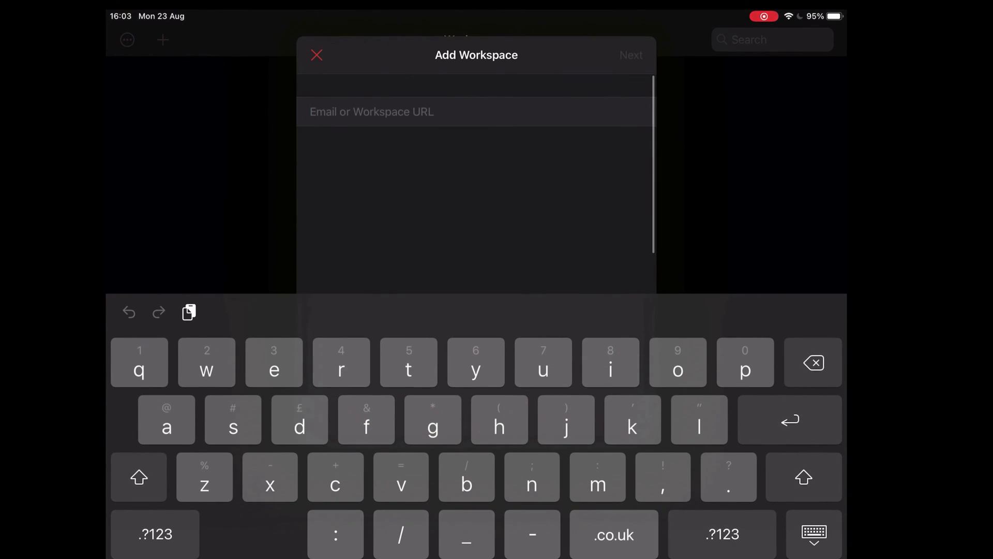
click(311, 111)
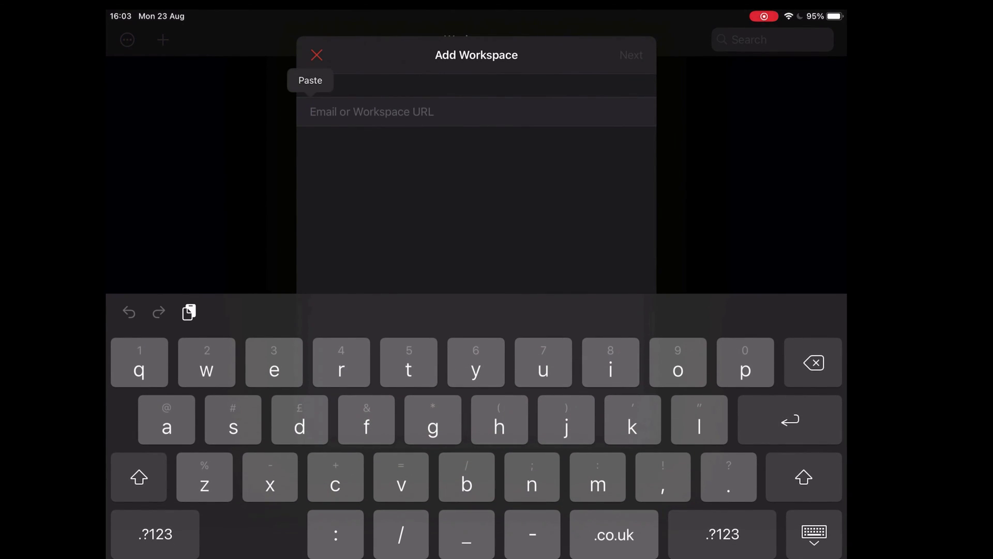
click(309, 80)
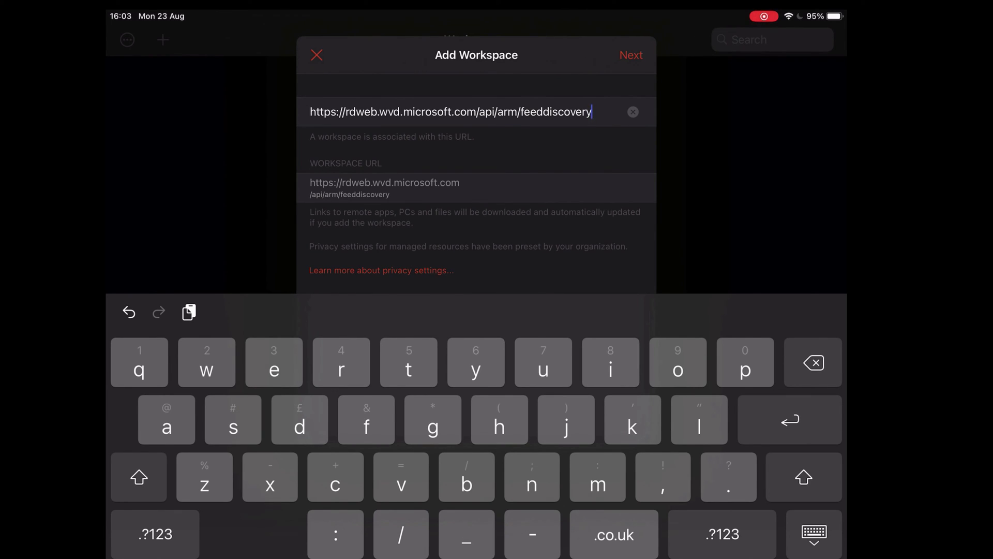
click(631, 55)
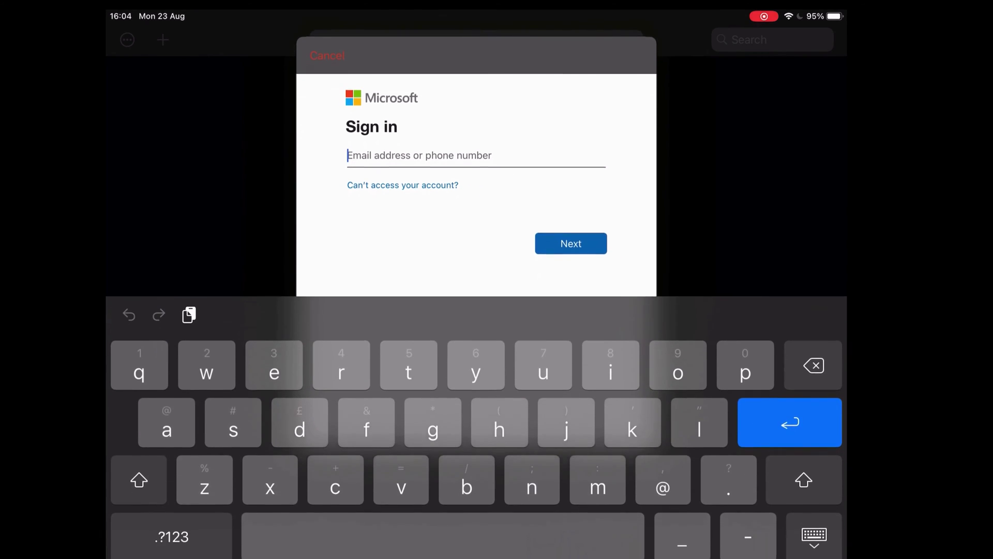
Step: Sign in to the workspace with the account's e-mail address and the account password
click(352, 154)
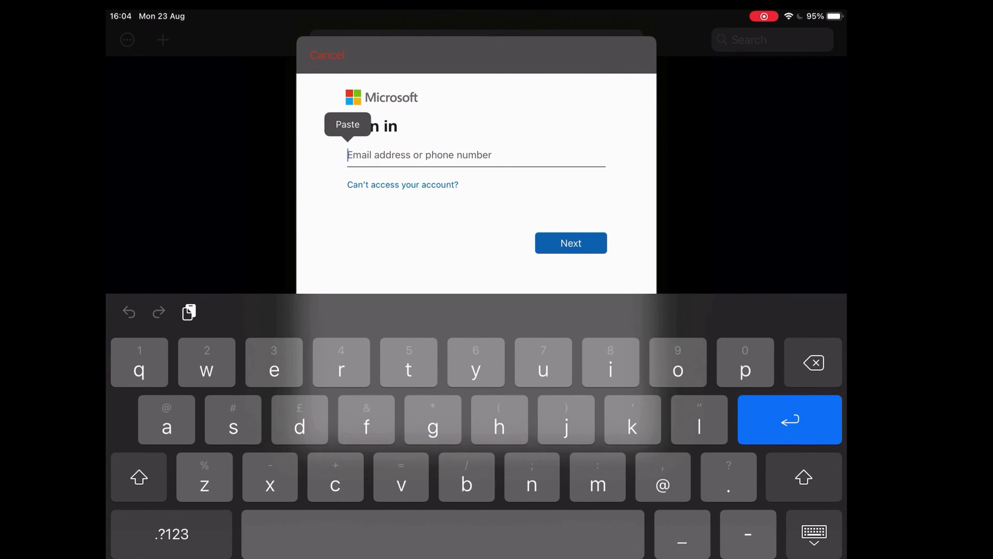
click(348, 124)
key(Return)
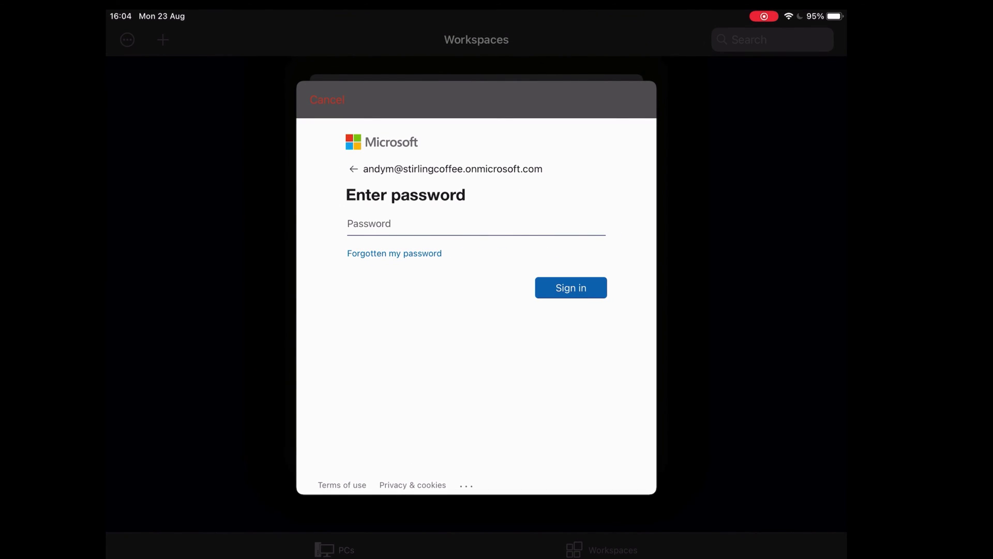
text(••)
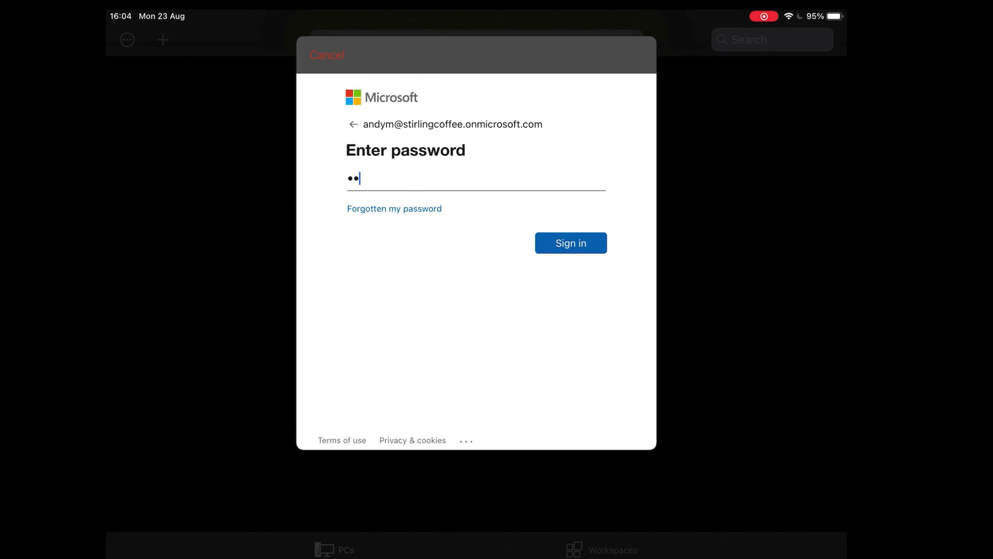
text(••••••••••)
key(Return)
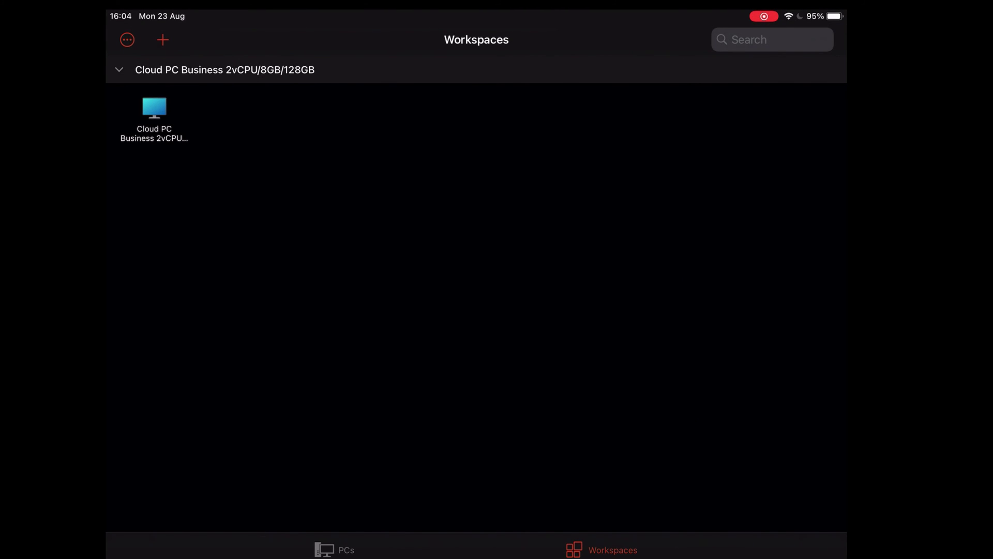
Step: Connect to the Cloud PC Business 2vCPU/8GB/128GB, submit the account password at the credentials prompt and bring up its Start menu
click(154, 111)
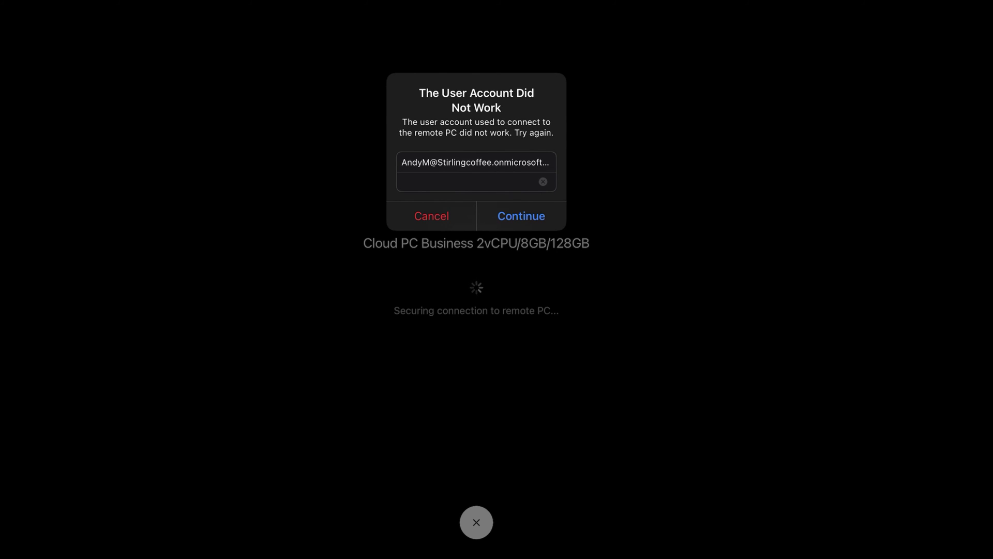
key(Return)
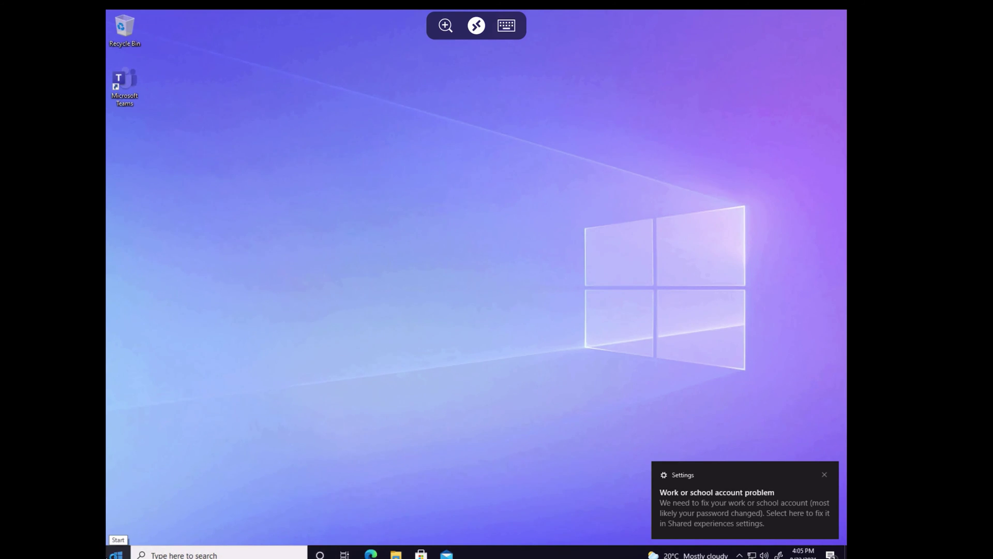
click(116, 554)
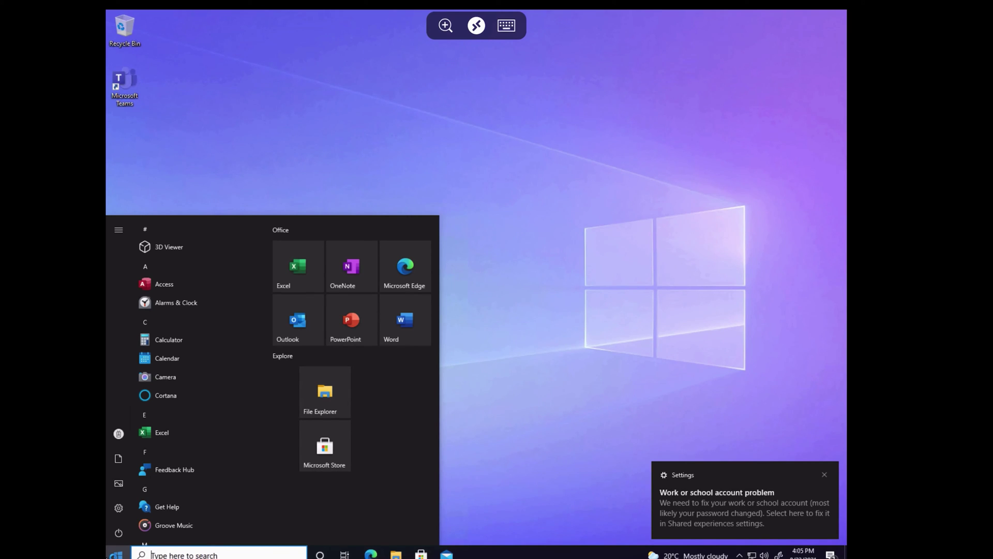